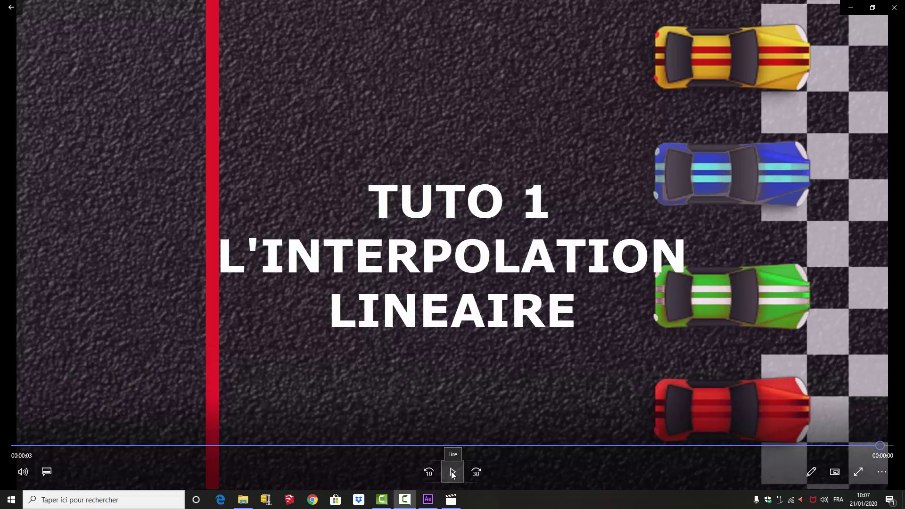
# Step: Replay and scrub through the finished "interpolation linéaire" video to compare how the four cars move between start and finish lines
pyautogui.click(451, 472)
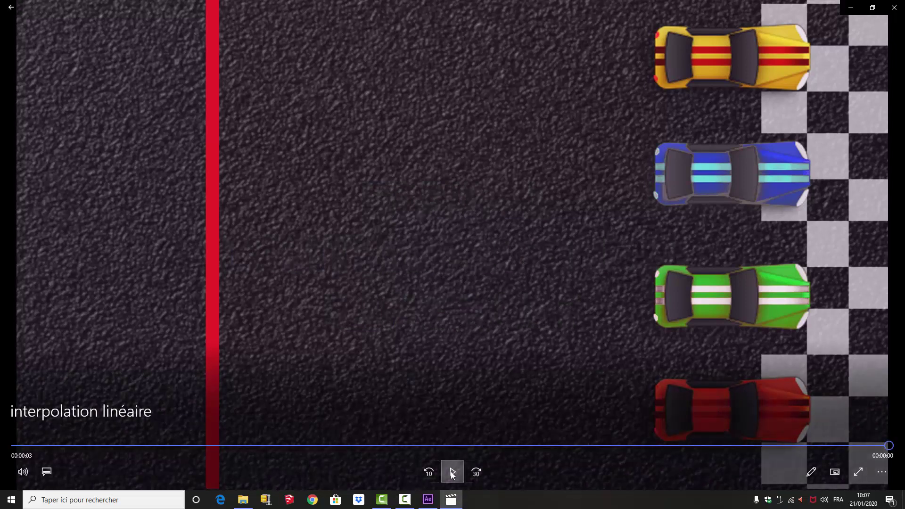
pyautogui.click(451, 471)
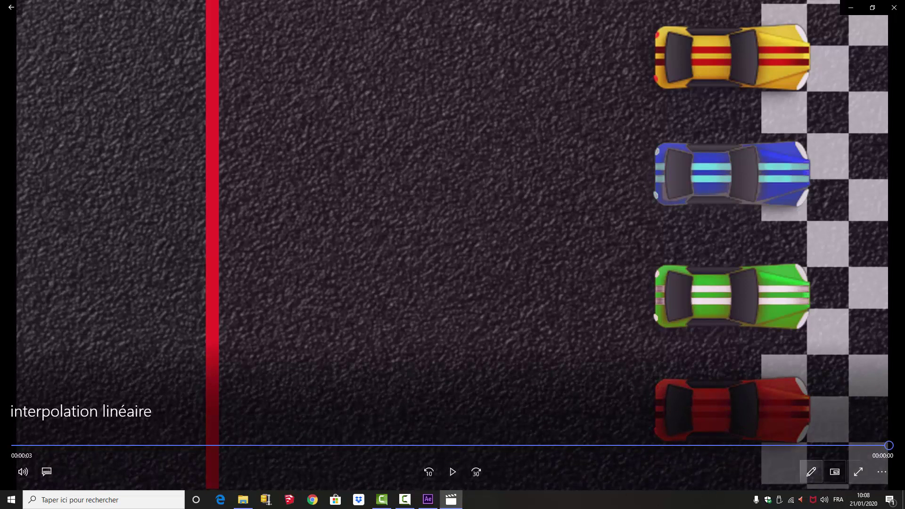
pyautogui.moveTo(845, 450); pyautogui.dragTo(670, 453)
pyautogui.moveTo(747, 456); pyautogui.dragTo(607, 495)
pyautogui.moveTo(607, 445); pyautogui.dragTo(688, 446)
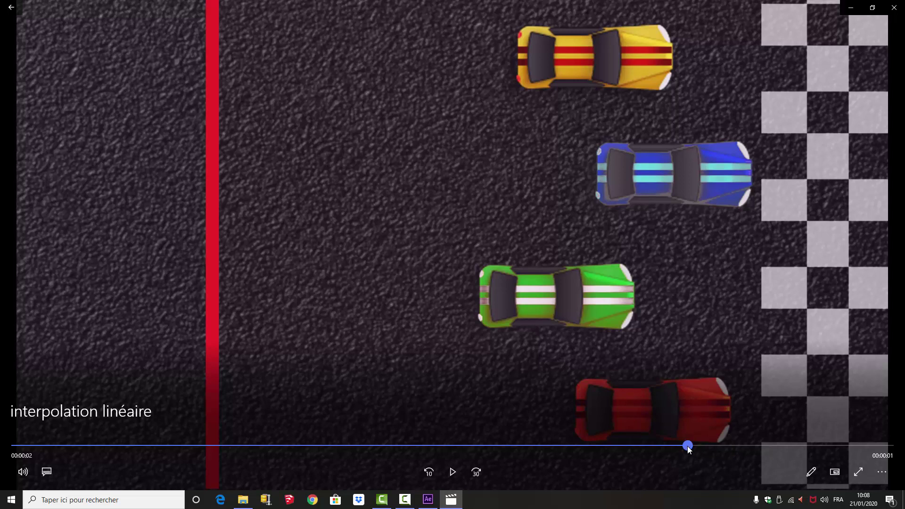
pyautogui.moveTo(688, 449); pyautogui.dragTo(136, 445)
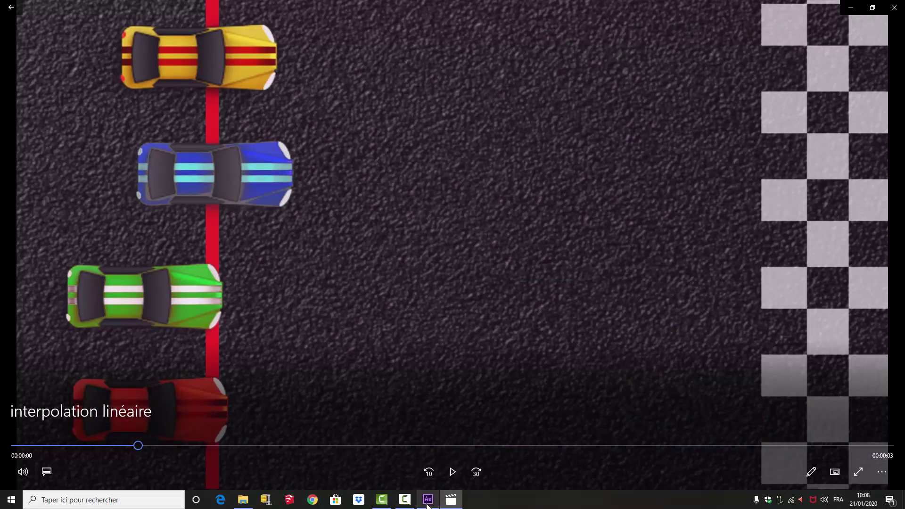
# Step: Switch to After Effects and import voitures.psd as a composition that keeps layer sizes, with editable layer styles
pyautogui.click(428, 503)
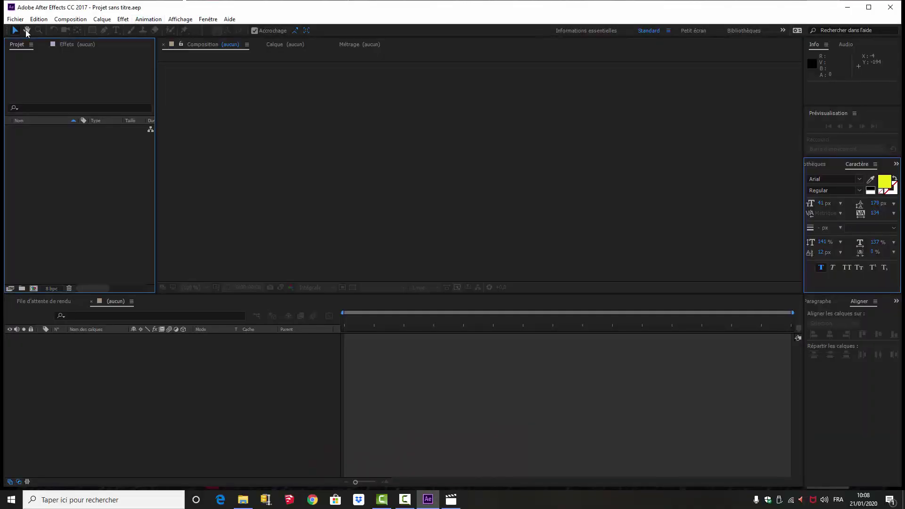
pyautogui.doubleClick(44, 167)
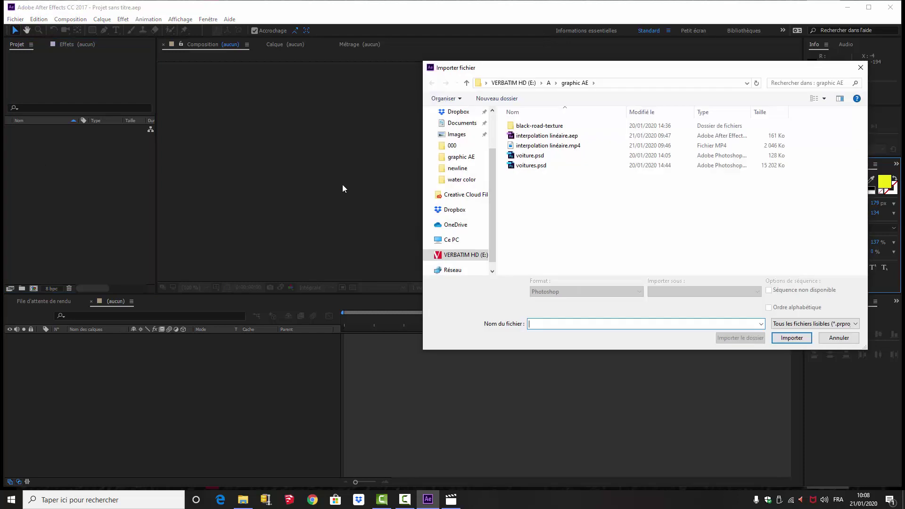
pyautogui.click(529, 165)
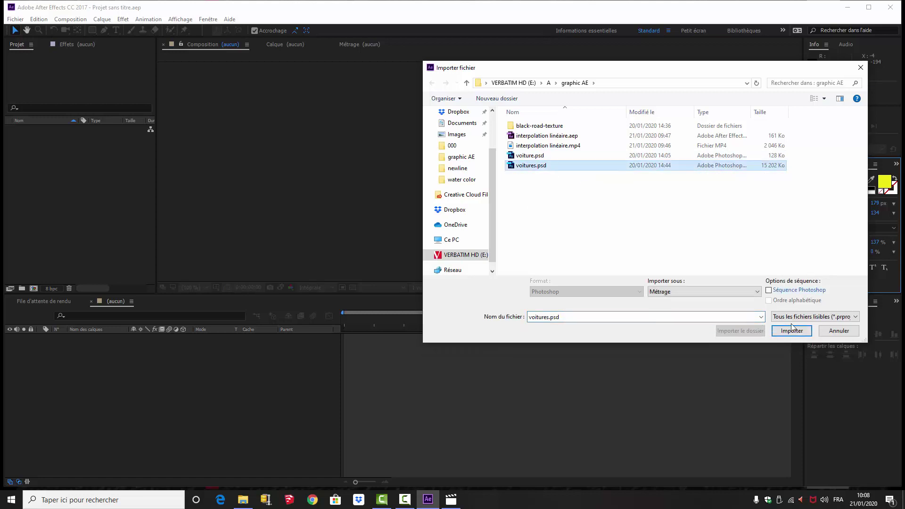
pyautogui.click(757, 292)
pyautogui.click(723, 311)
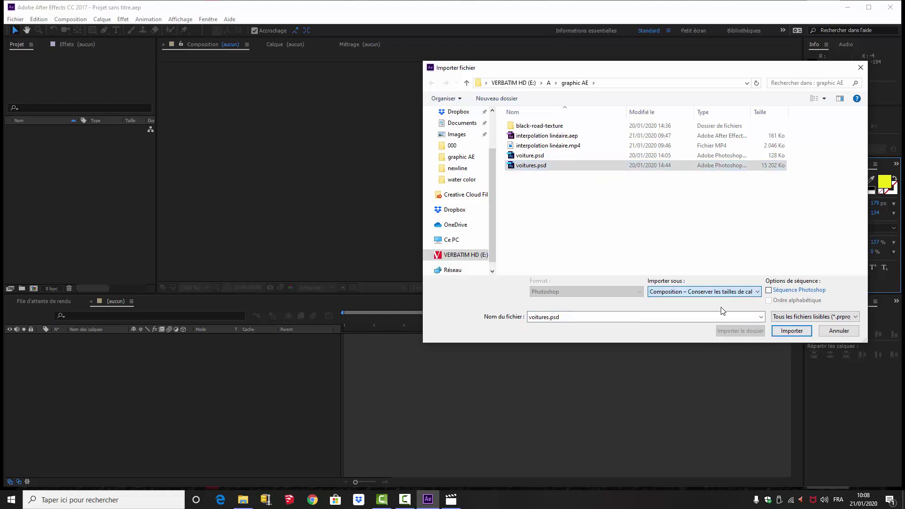
pyautogui.click(792, 331)
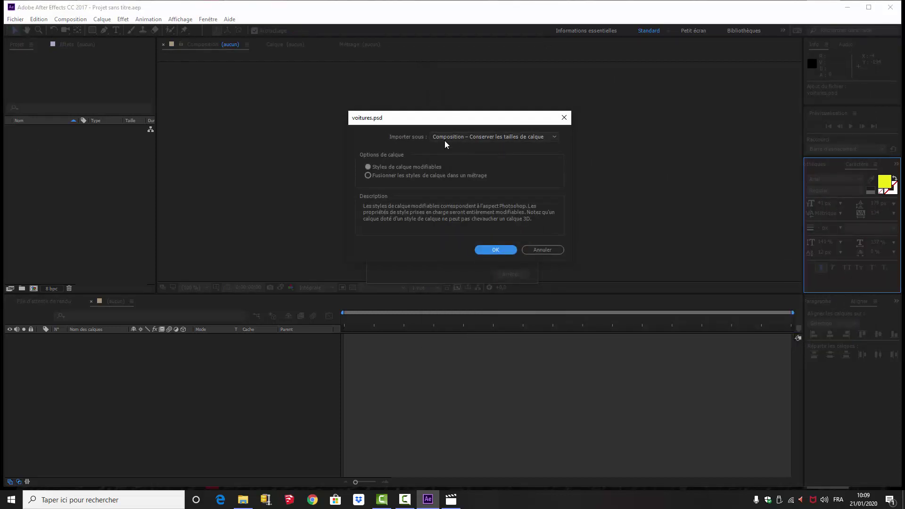
pyautogui.click(496, 250)
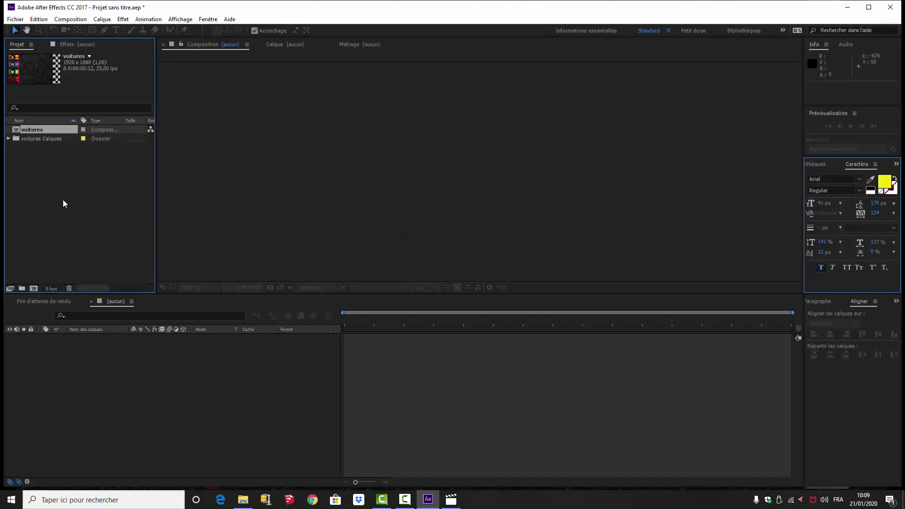
# Step: Open the voitures composition and review its composition settings without changing them
pyautogui.doubleClick(32, 130)
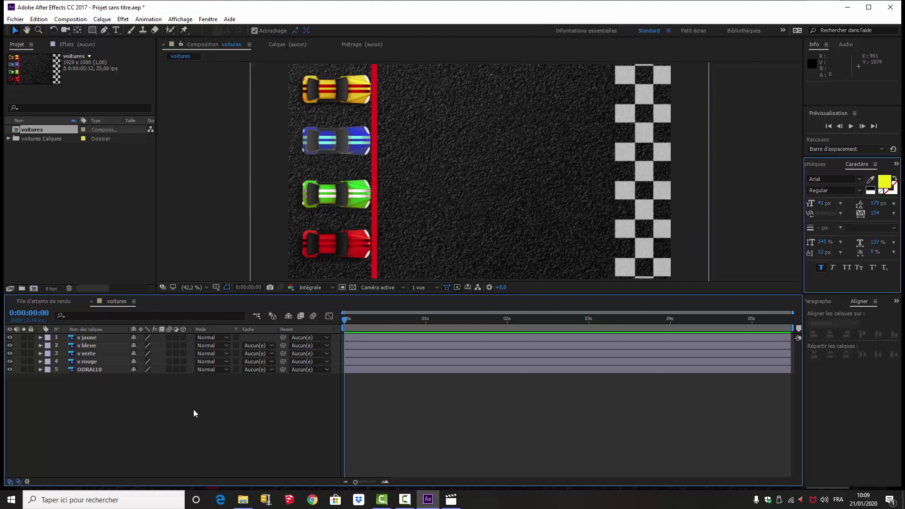
pyautogui.click(78, 21)
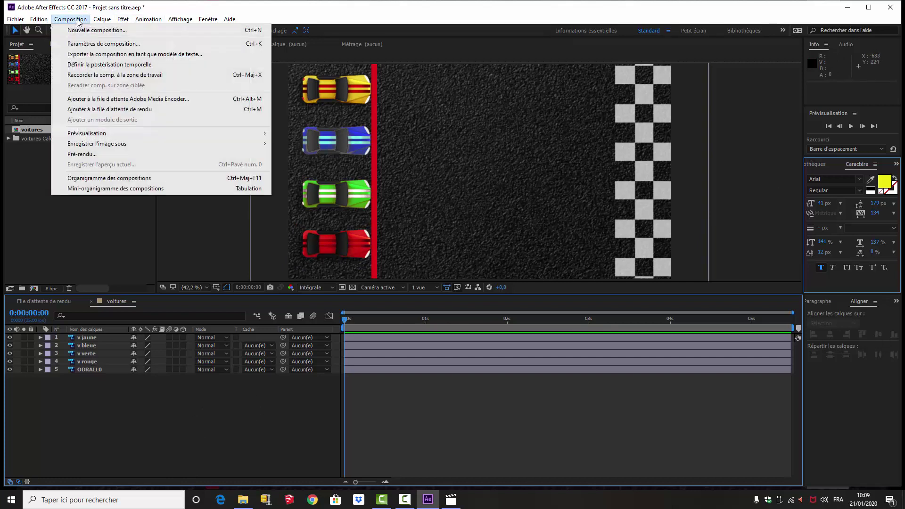
pyautogui.click(100, 44)
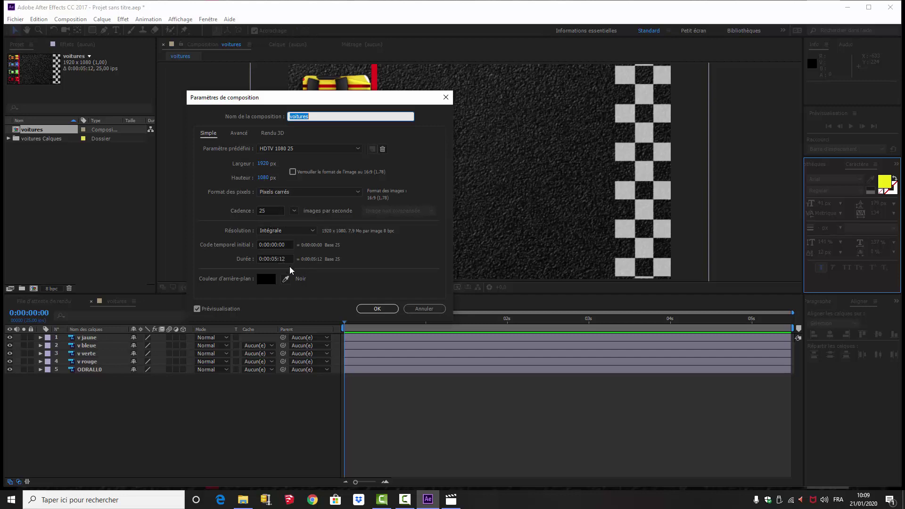
pyautogui.click(376, 309)
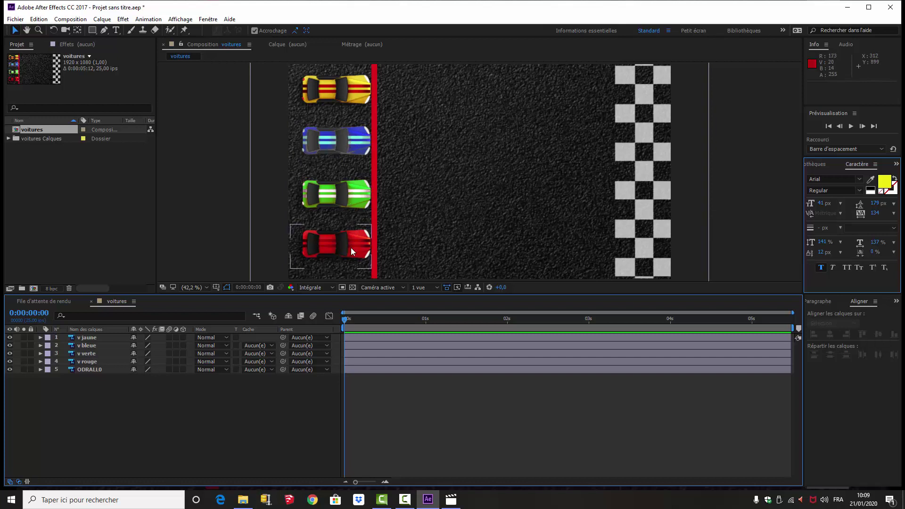
# Step: Reveal the v jaune layer's Position property and set its first keyframe at 0:00:00:00
pyautogui.click(91, 338)
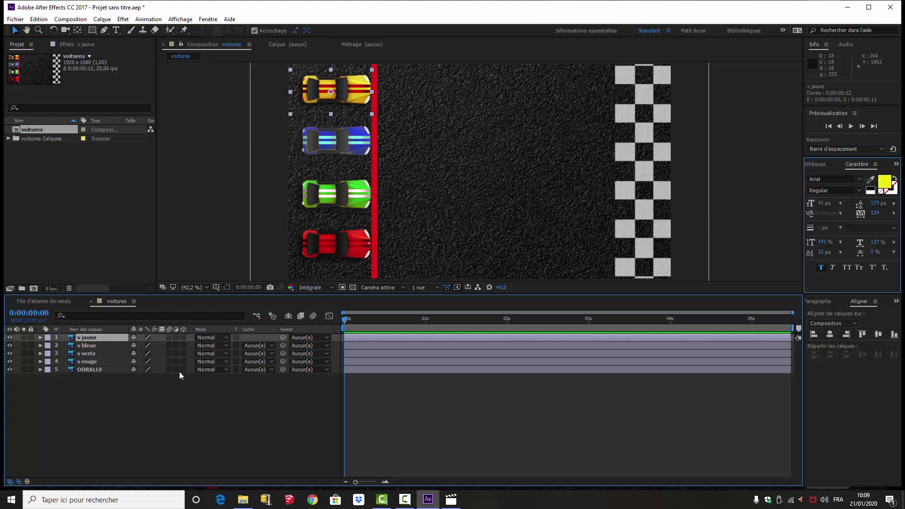
pyautogui.press('p')
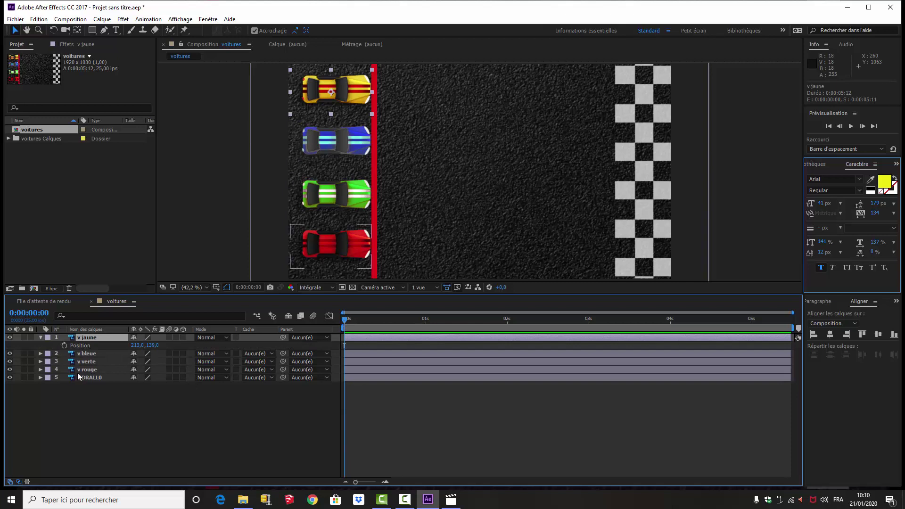
pyautogui.click(64, 345)
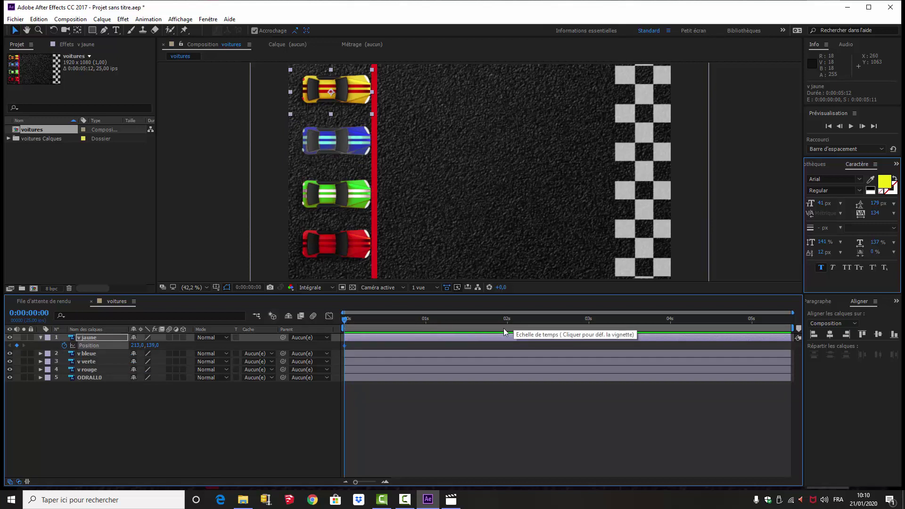
# Step: At 0:00:03:00, keyframe the yellow car on the checkered finish line by setting its X position to 1726
pyautogui.click(34, 314)
pyautogui.moveTo(41, 313); pyautogui.dragTo(34, 314)
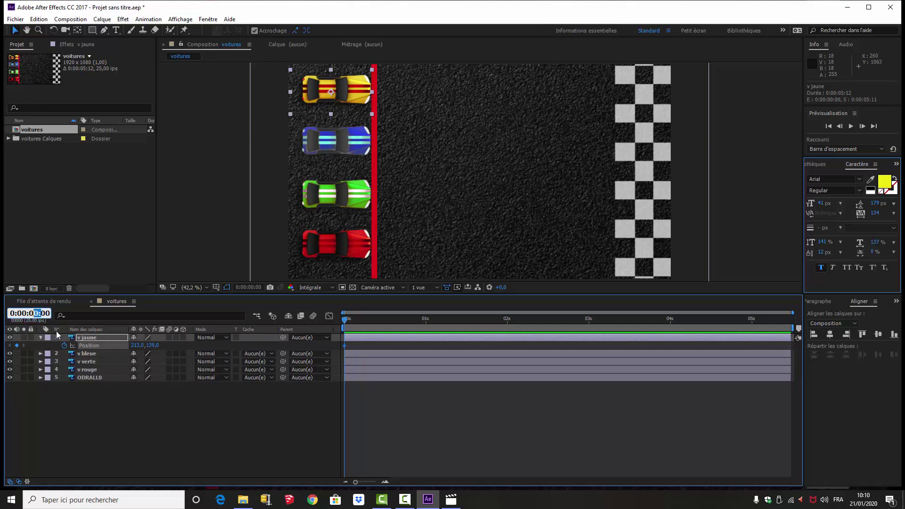
pyautogui.click(38, 312)
pyautogui.write('3')
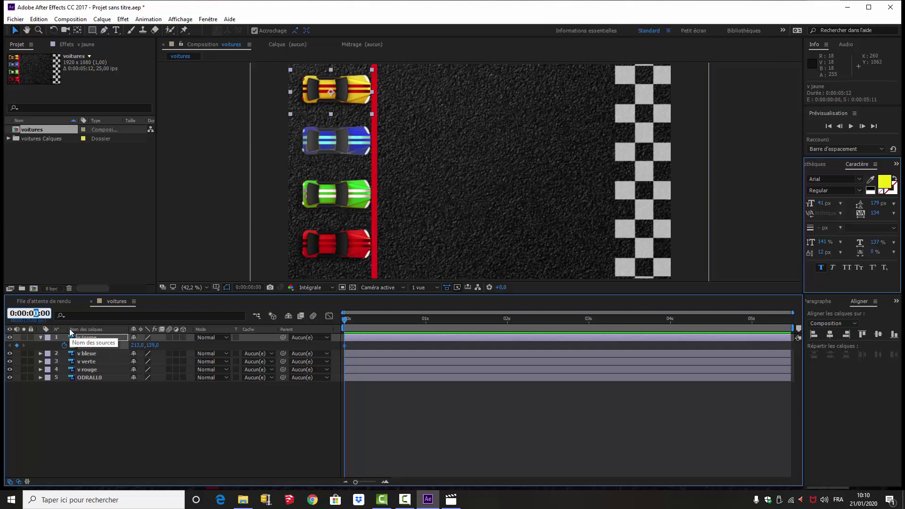
pyautogui.press('Return')
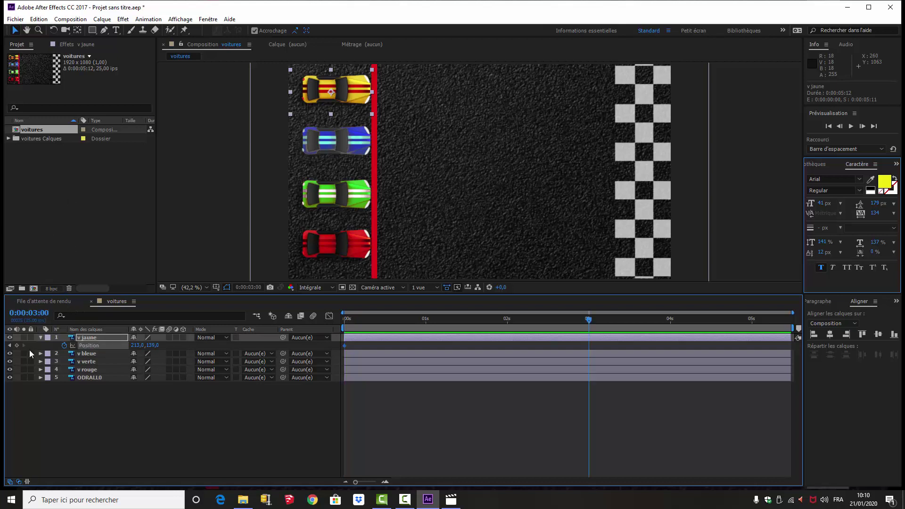
pyautogui.keyDown('ctrl'); pyautogui.click(26, 314); pyautogui.keyUp('ctrl')
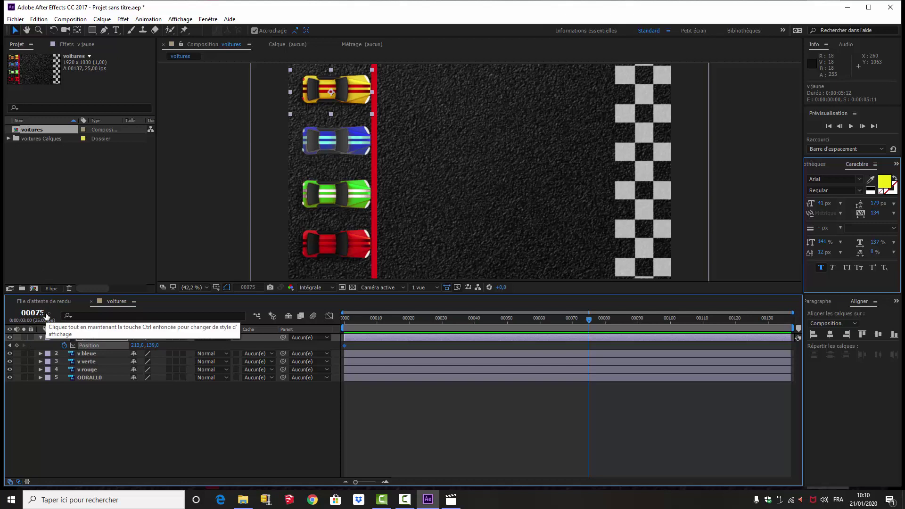
pyautogui.keyDown('ctrl'); pyautogui.click(35, 315); pyautogui.keyUp('ctrl')
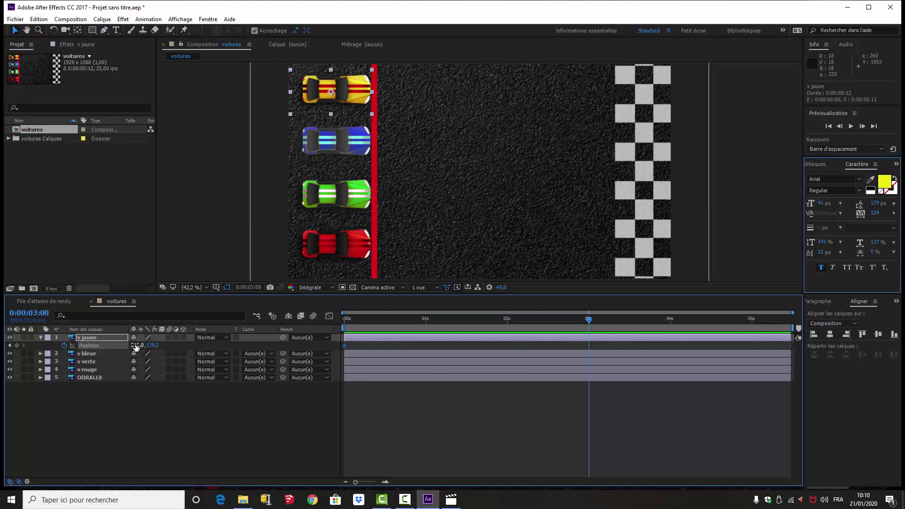
pyautogui.moveTo(147, 345); pyautogui.dragTo(828, 324)
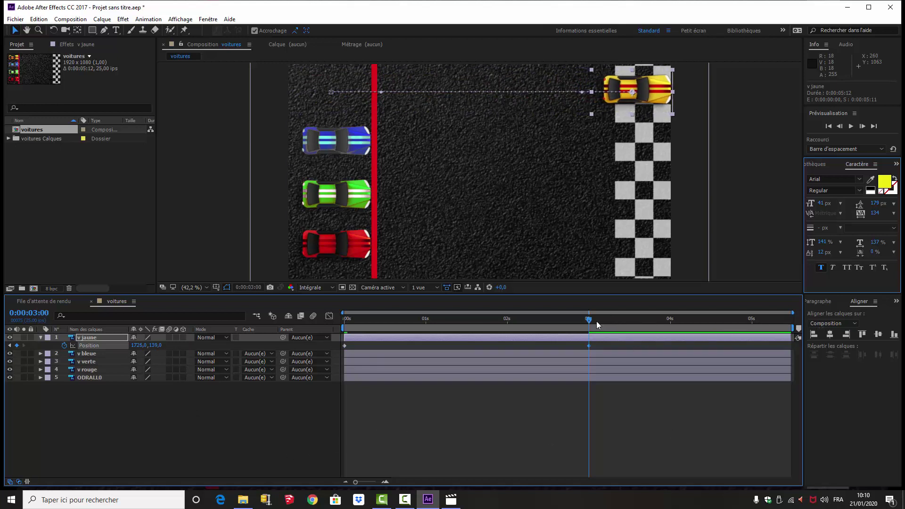
# Step: Preview the yellow car's animation from the start of the composition
pyautogui.moveTo(589, 321); pyautogui.dragTo(290, 353)
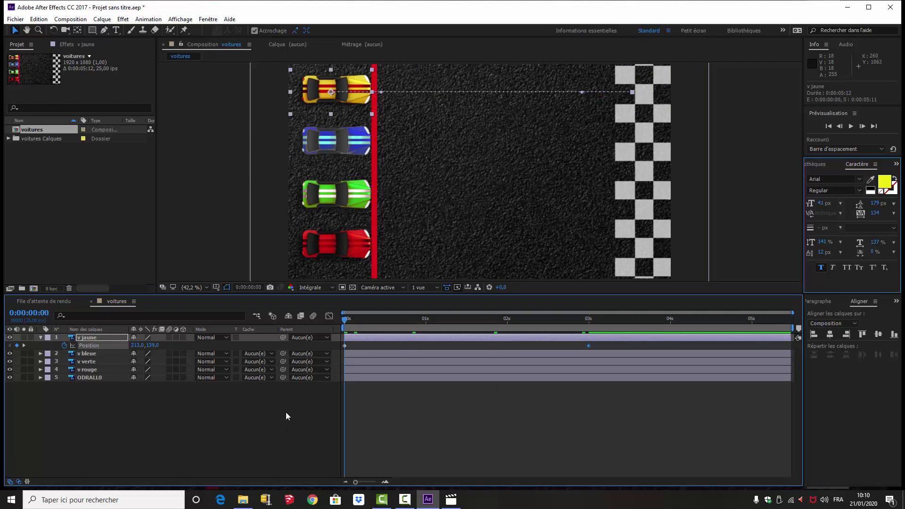
pyautogui.press('space')
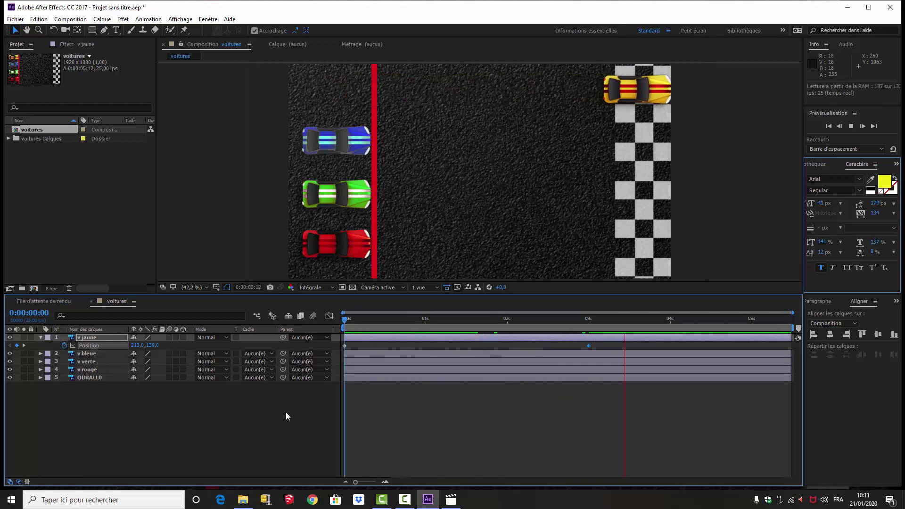
pyautogui.press('space')
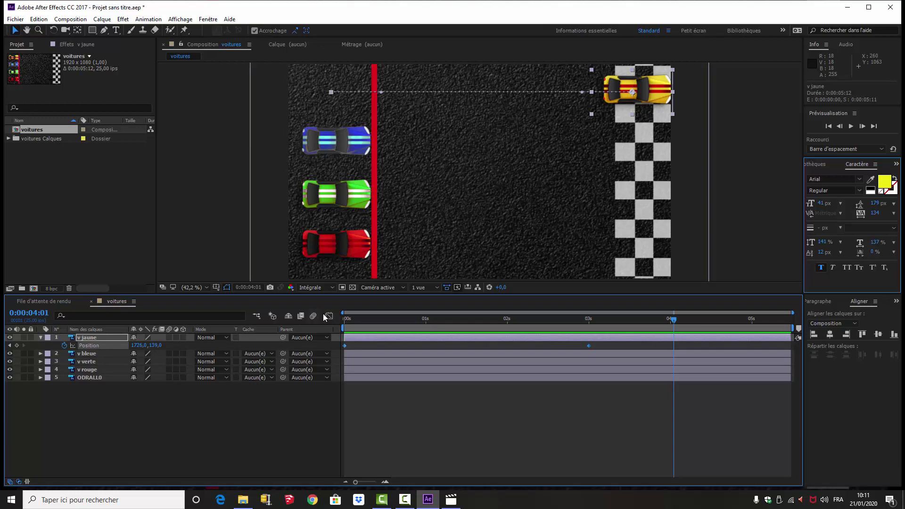
# Step: Inspect the yellow car's Position value graph and speed graph in the graph editor, then return to the layer timeline at 0:00:00:00
pyautogui.click(329, 317)
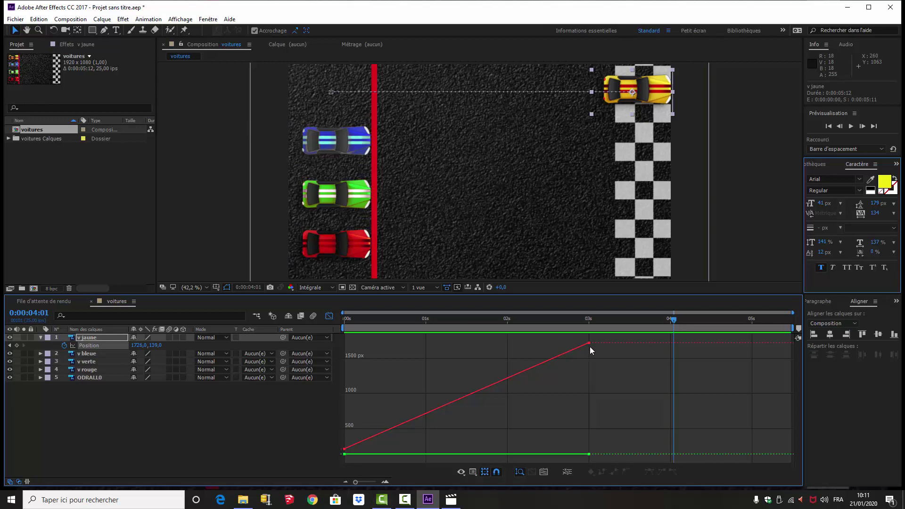
pyautogui.click(472, 472)
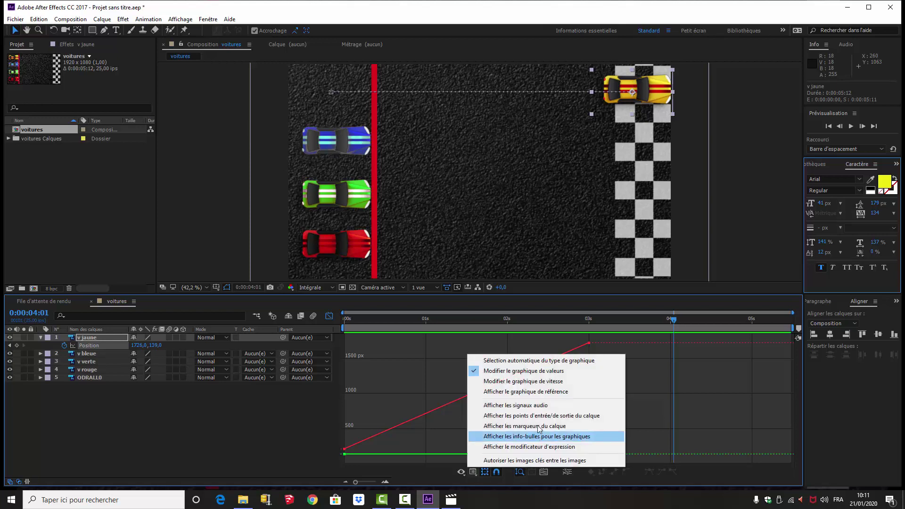
pyautogui.click(471, 382)
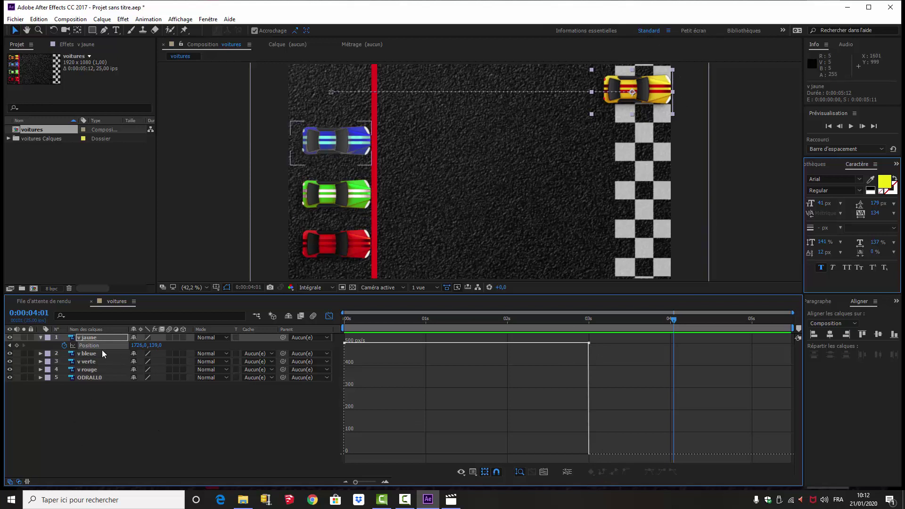
pyautogui.moveTo(674, 321); pyautogui.dragTo(300, 358)
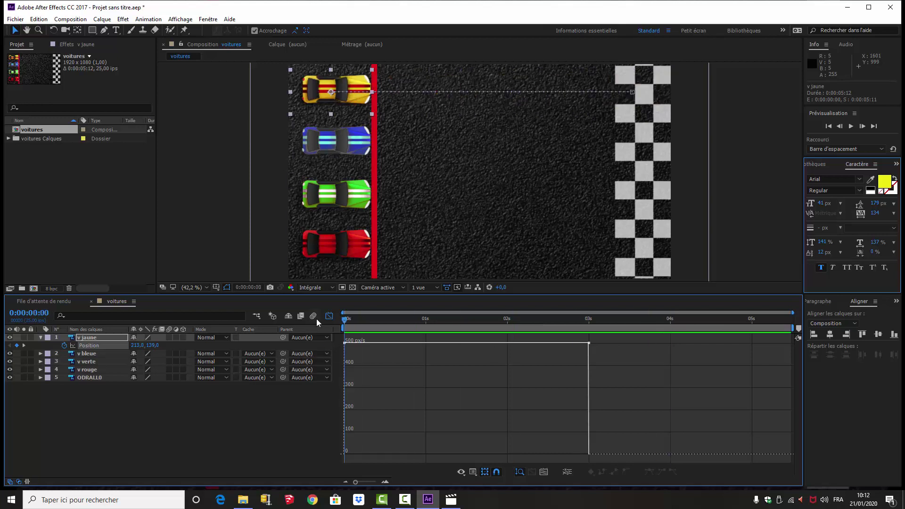
pyautogui.click(329, 317)
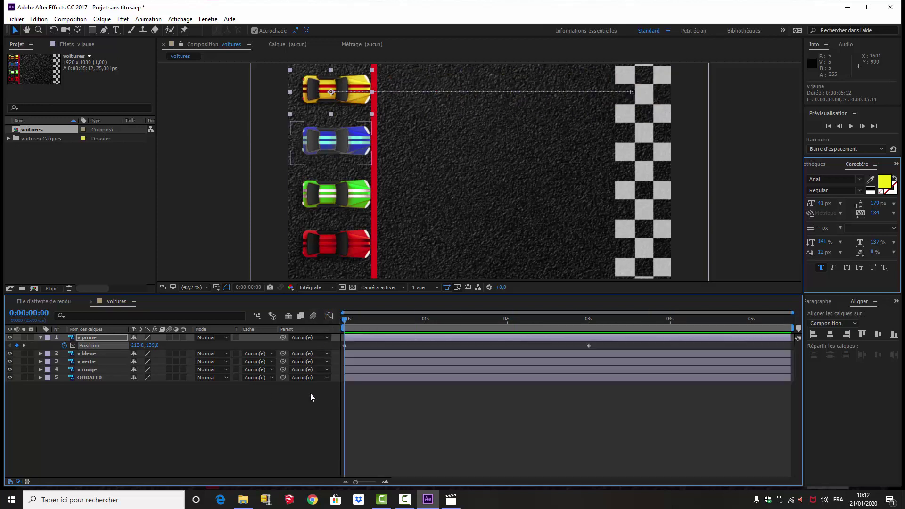
# Step: Reveal the v bleue layer's Position property and set its first keyframe at 0:00:00:00
pyautogui.click(88, 353)
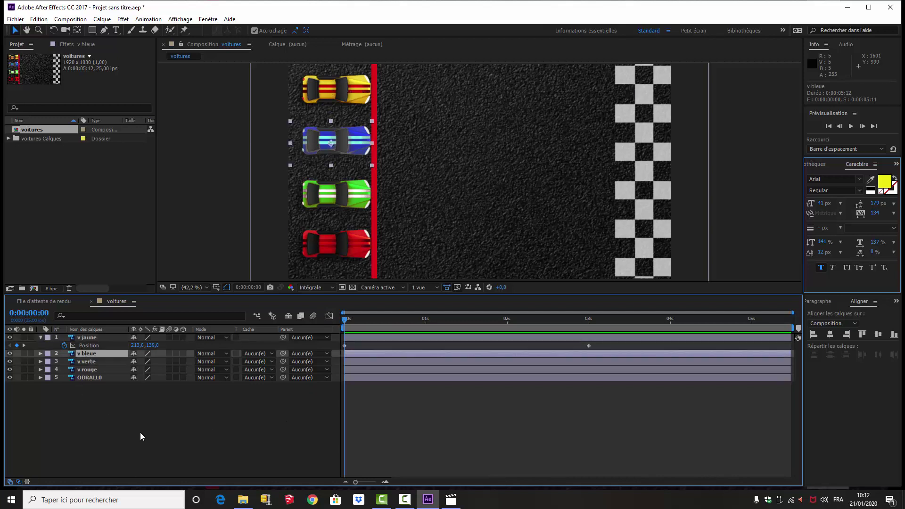
pyautogui.press('p')
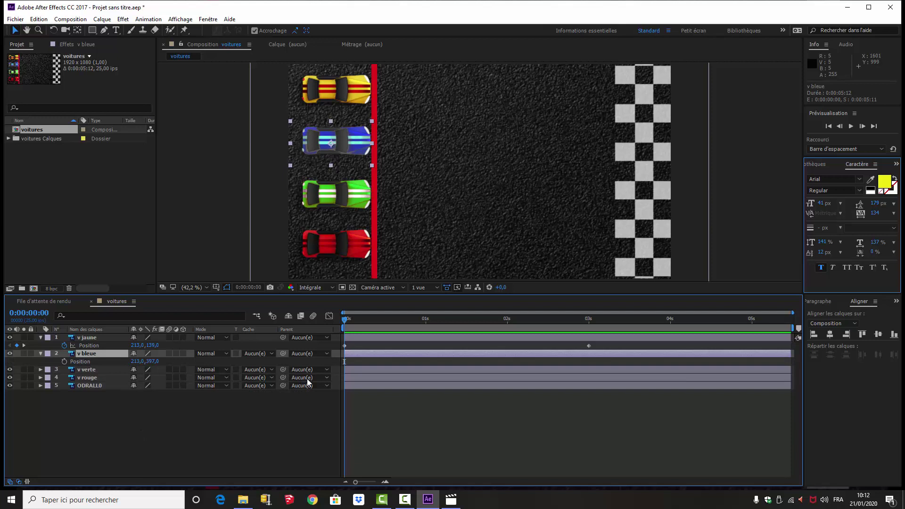
pyautogui.click(64, 361)
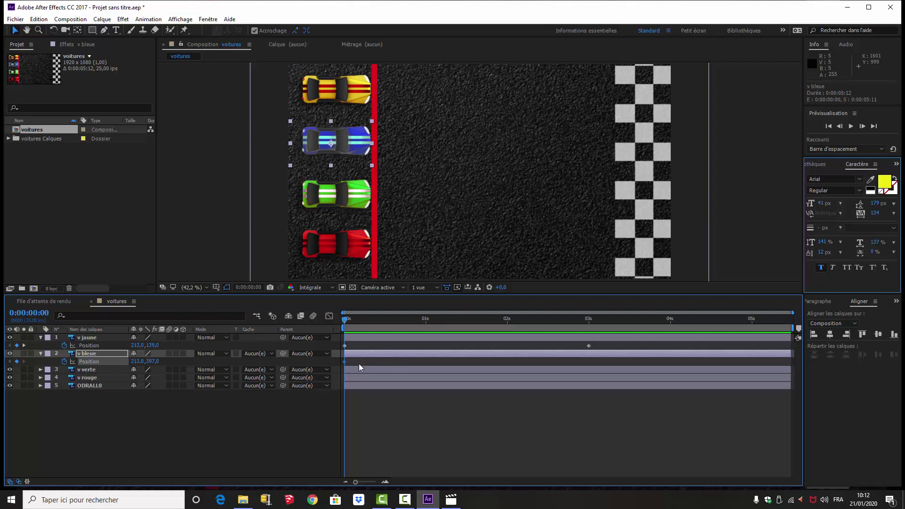
# Step: At 0:00:03:00, keyframe the blue car on the finish line by setting its X position to 1726
pyautogui.moveTo(345, 320); pyautogui.dragTo(590, 320)
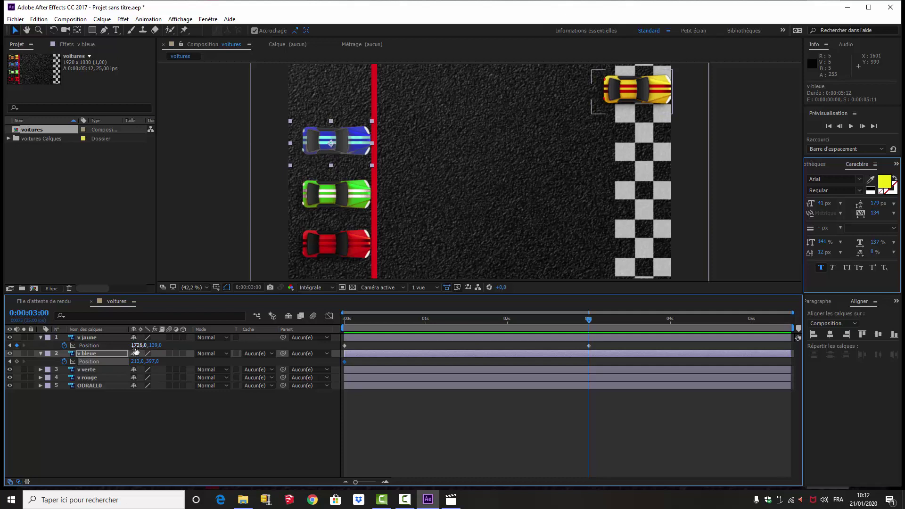
pyautogui.click(136, 361)
pyautogui.press('BackSpace')
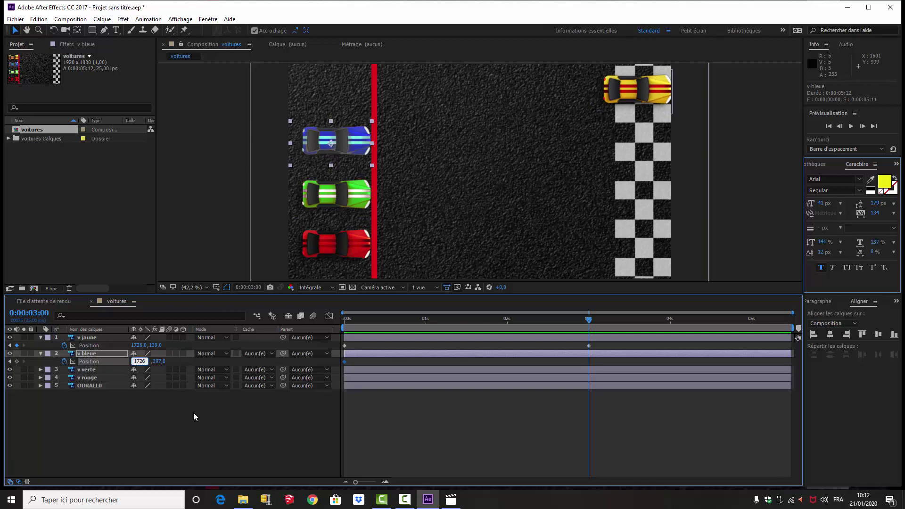
pyautogui.press('Return')
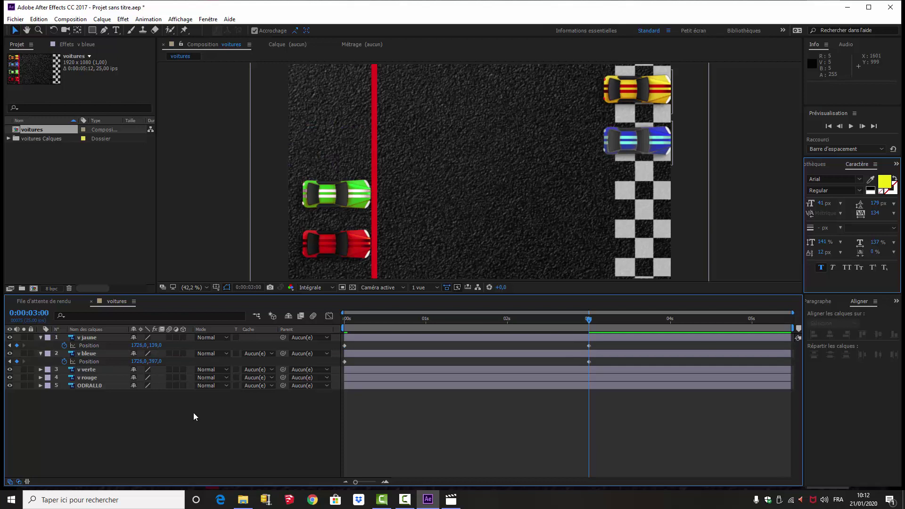
# Step: Apply the Lissage à l'approche keyframe assistant to the blue car's Position keyframe at 0:00:03:00
pyautogui.click(589, 362)
pyautogui.click(590, 362)
pyautogui.rightClick(590, 363)
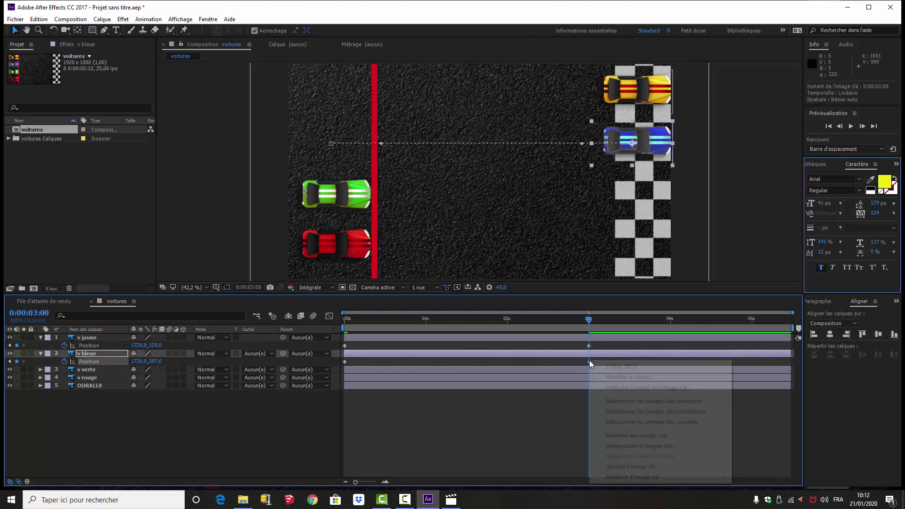
pyautogui.moveTo(626, 479)
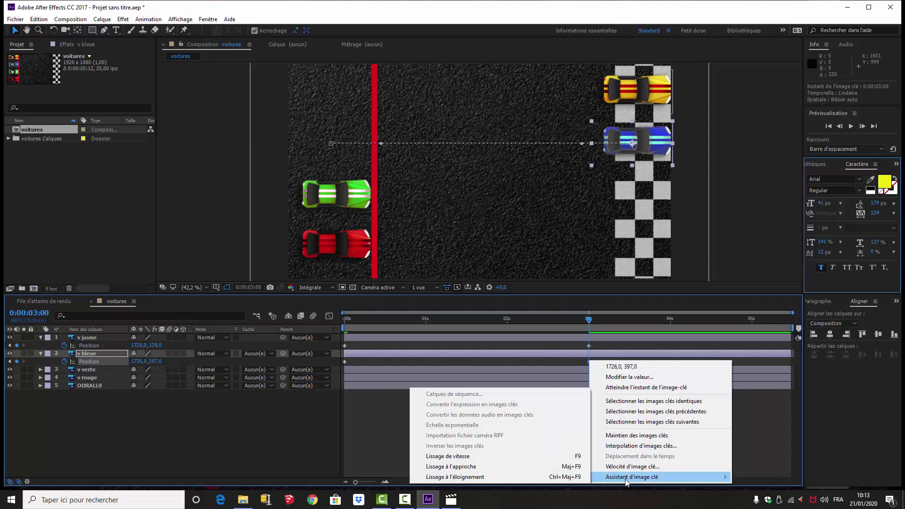
pyautogui.click(462, 467)
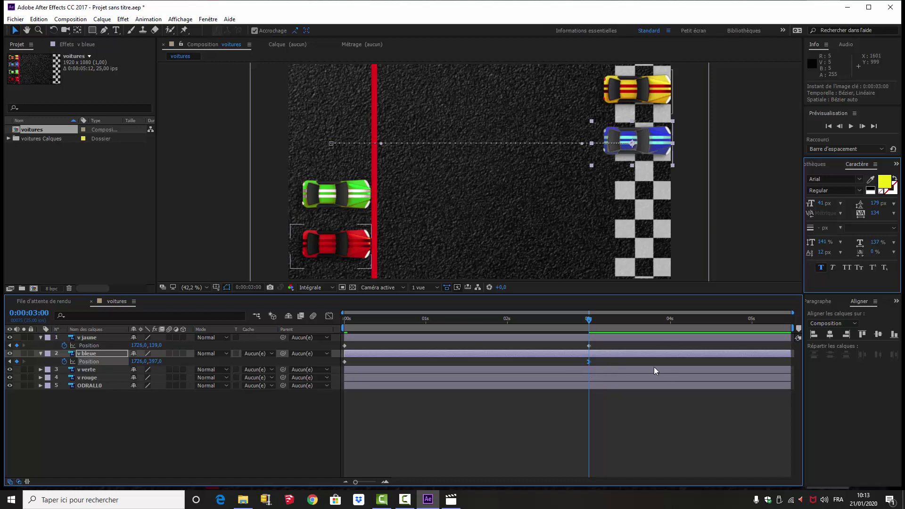
# Step: Inspect the blue car's Position speed graph and value graph in the graph editor, then return to the layer timeline
pyautogui.click(329, 316)
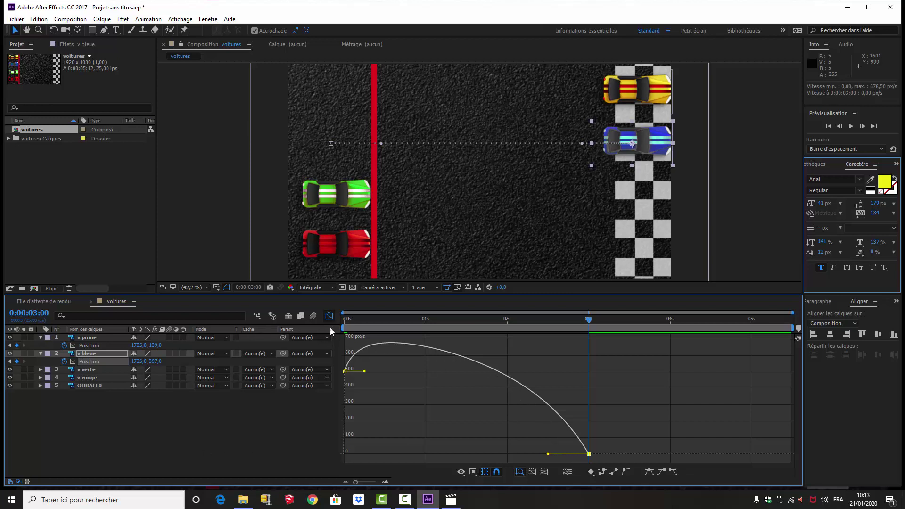
pyautogui.click(473, 472)
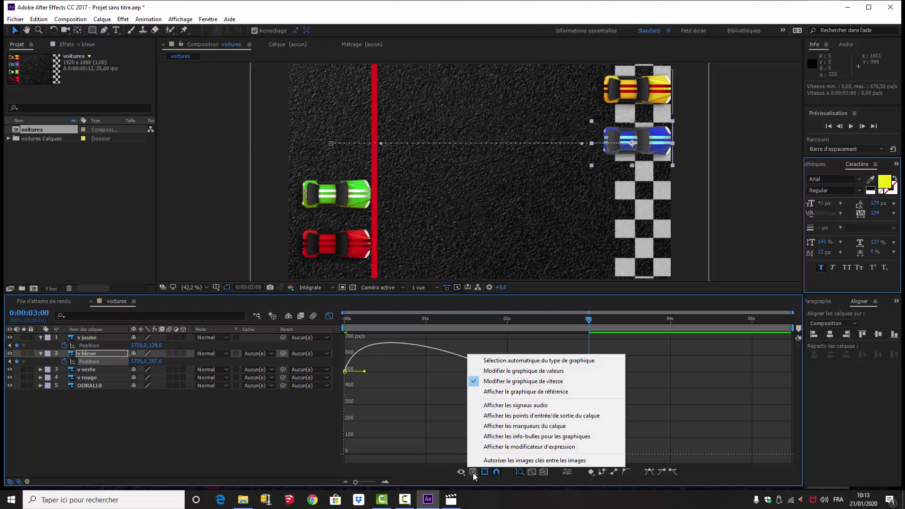
pyautogui.click(475, 371)
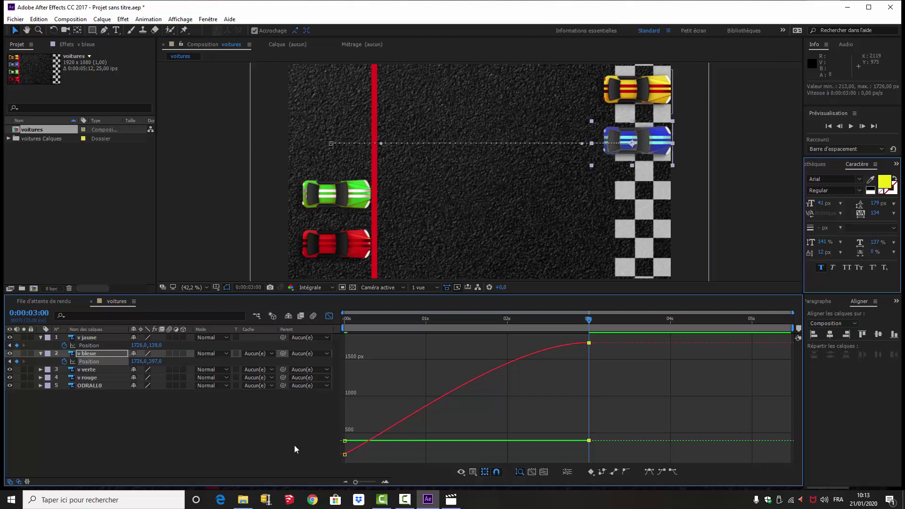
pyautogui.click(329, 316)
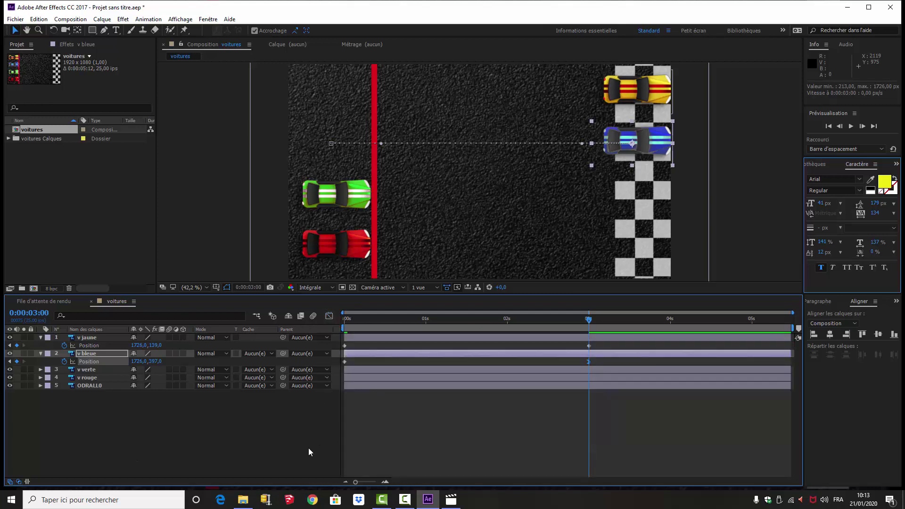
# Step: Reveal the v verte layer's Position property and set its first keyframe at 0:00:00:00
pyautogui.click(87, 373)
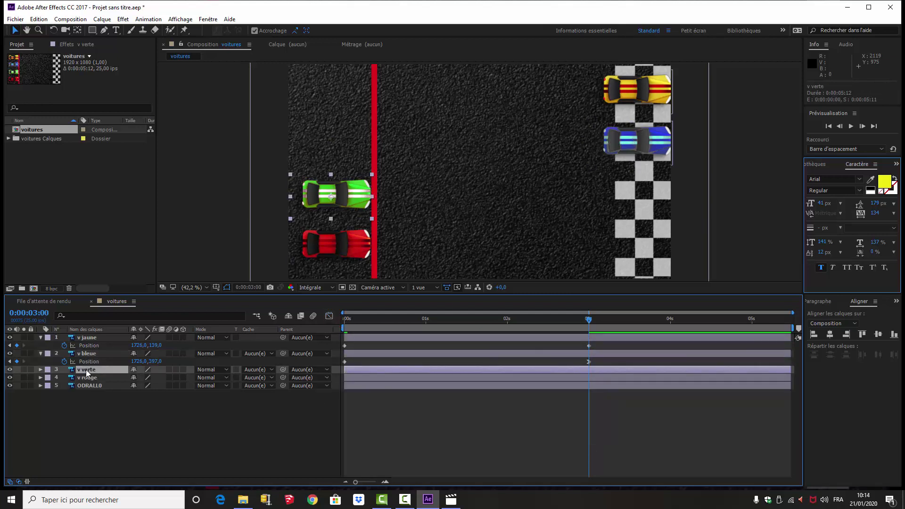
pyautogui.press('p')
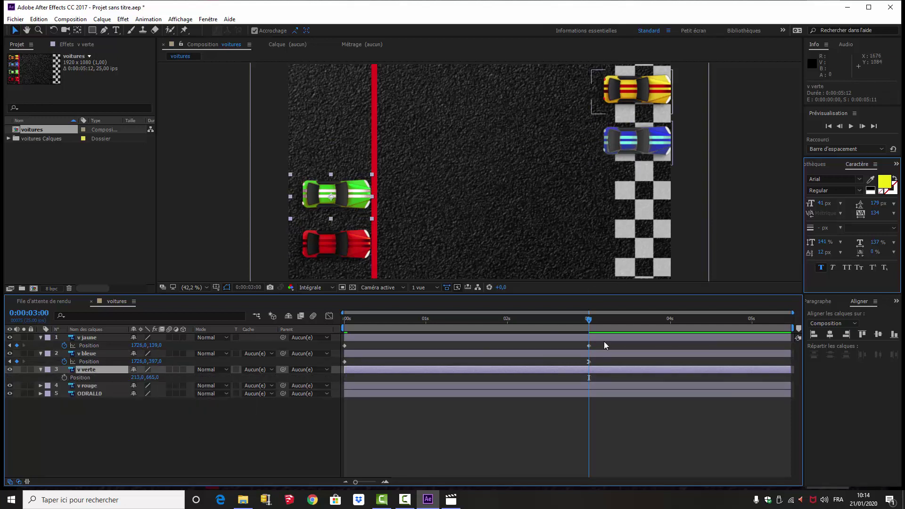
pyautogui.moveTo(588, 320); pyautogui.dragTo(332, 353)
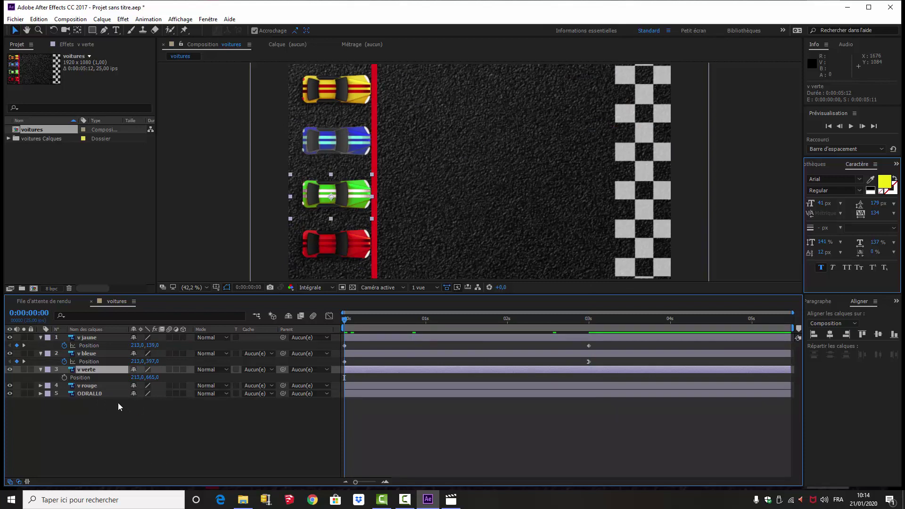
pyautogui.click(65, 377)
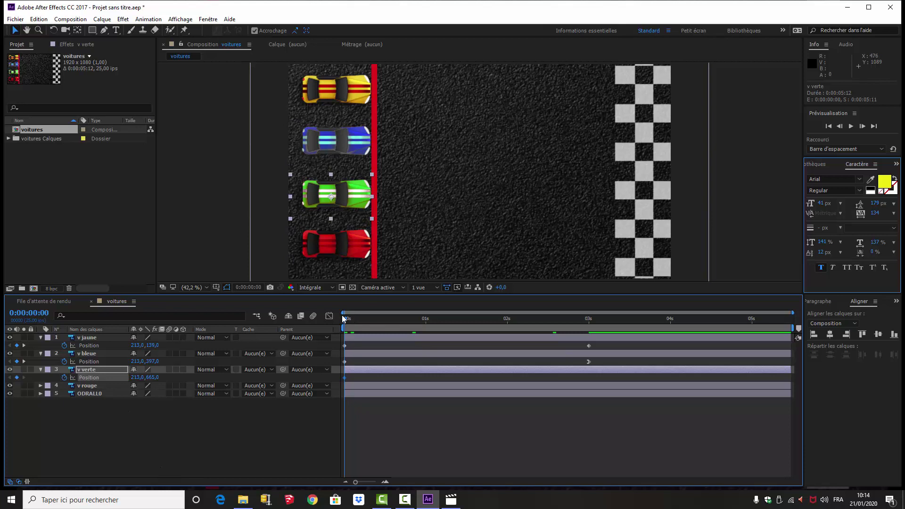
# Step: At 0:00:03:00, keyframe the green car on the finish line by setting its X position to 1726
pyautogui.moveTo(346, 324); pyautogui.dragTo(589, 343)
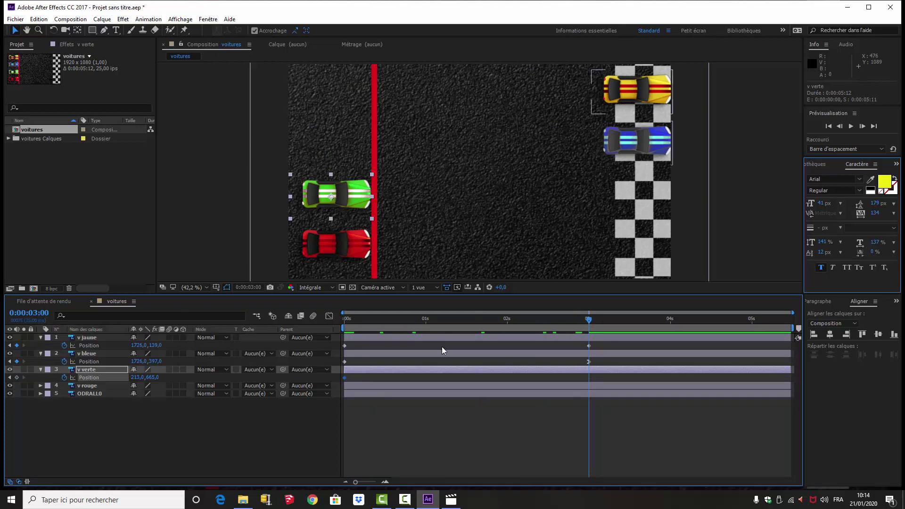
pyautogui.click(138, 378)
pyautogui.write('1726')
pyautogui.press('Return')
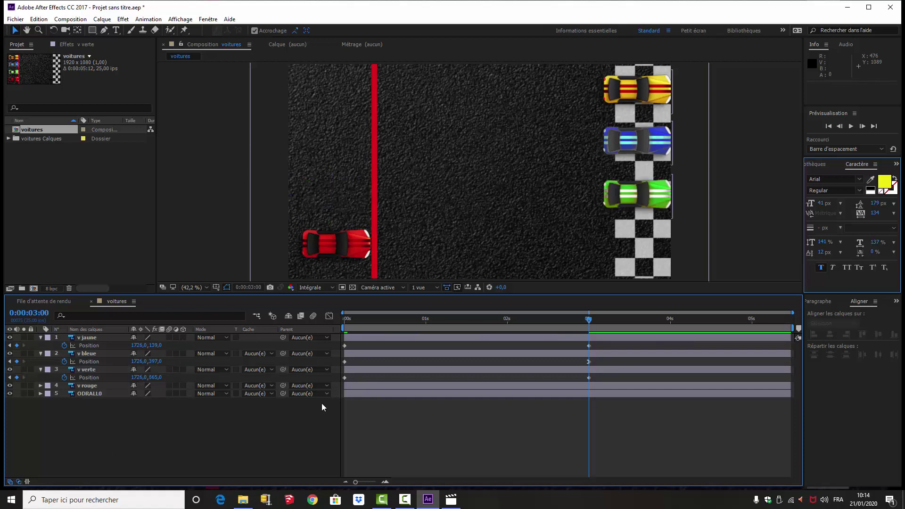
# Step: Apply the Lissage à l'éloignement keyframe assistant to the green car's Position keyframe at 0:00:00:00
pyautogui.click(588, 361)
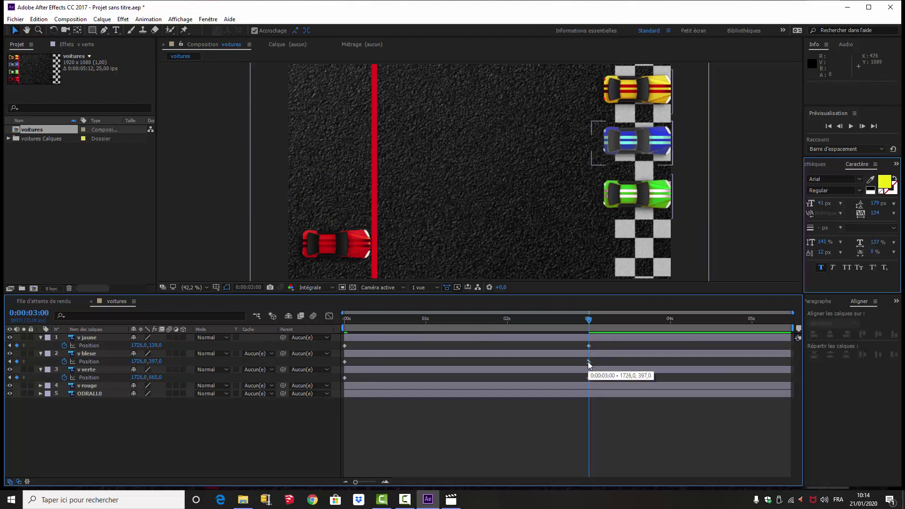
pyautogui.click(344, 377)
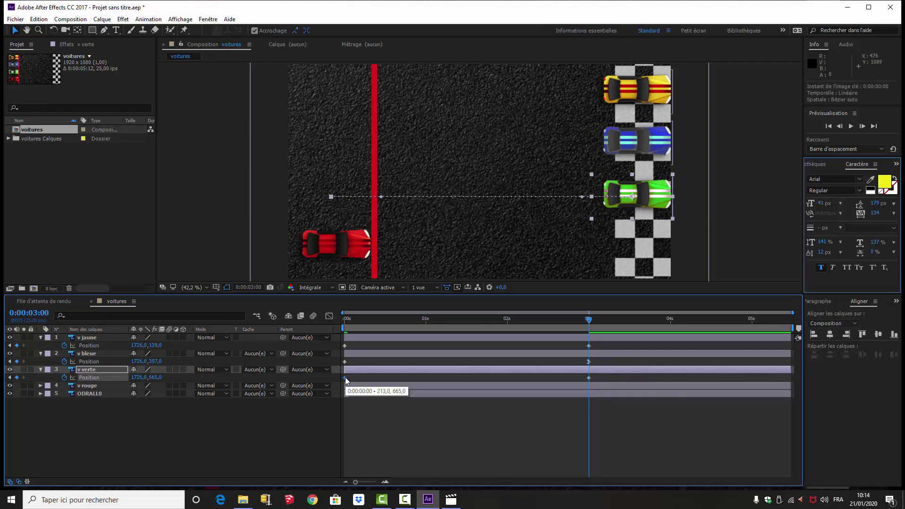
pyautogui.rightClick(345, 379)
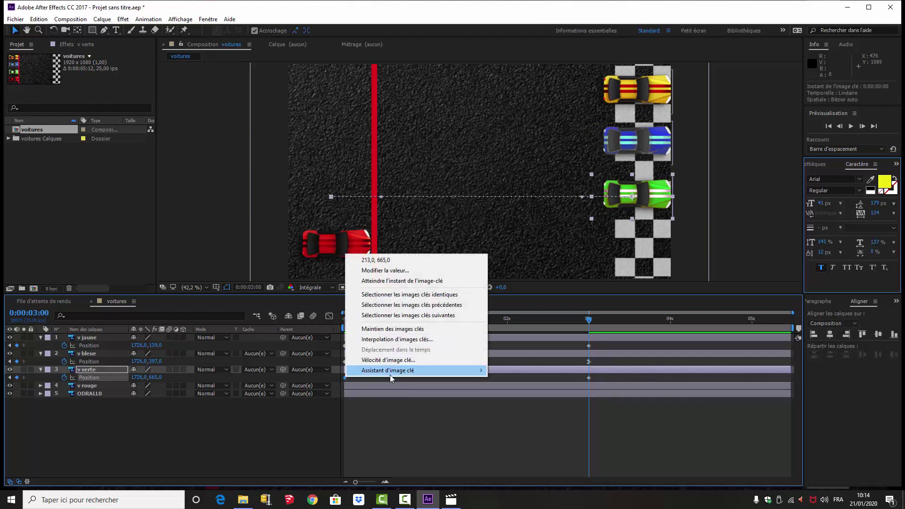
pyautogui.moveTo(393, 373)
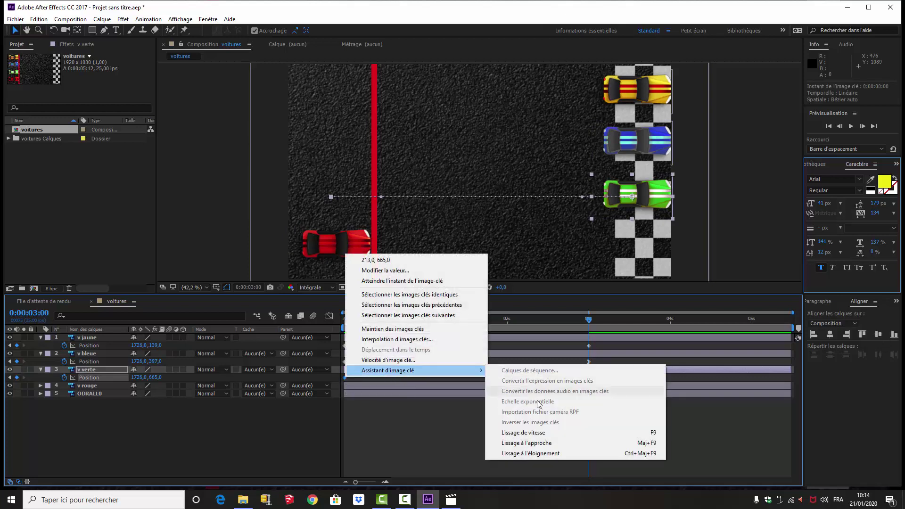
pyautogui.click(536, 455)
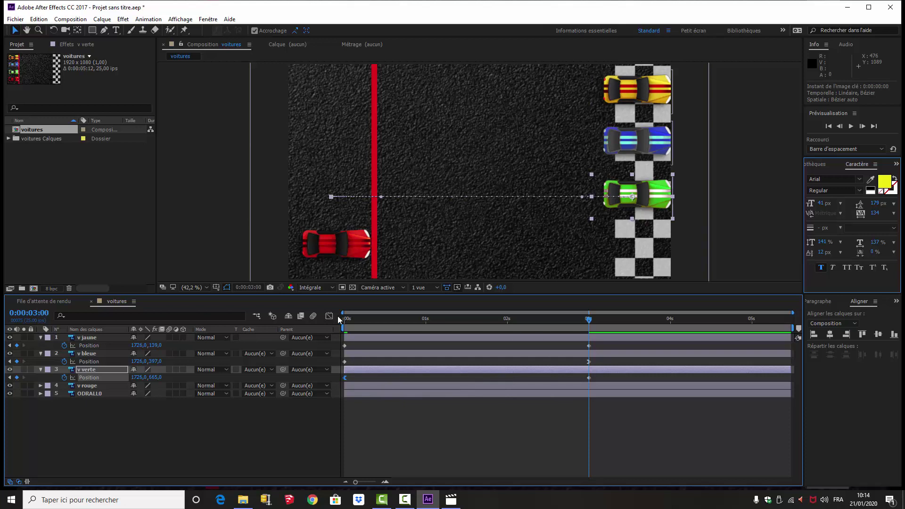
# Step: Scrub the race back to 0:00:00:00 and inspect the green car's Position value graph and speed graph before returning to the layer timeline
pyautogui.moveTo(589, 320); pyautogui.dragTo(478, 320)
pyautogui.moveTo(426, 336); pyautogui.dragTo(327, 358)
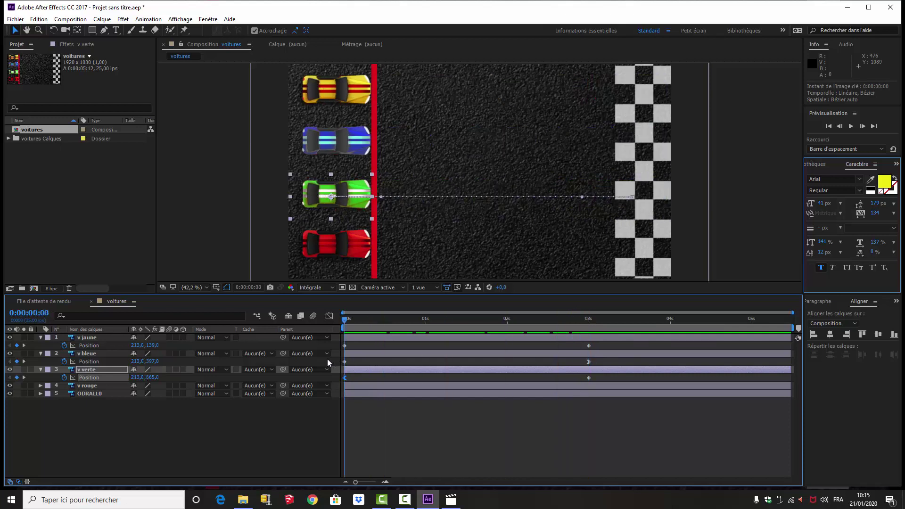
pyautogui.click(329, 315)
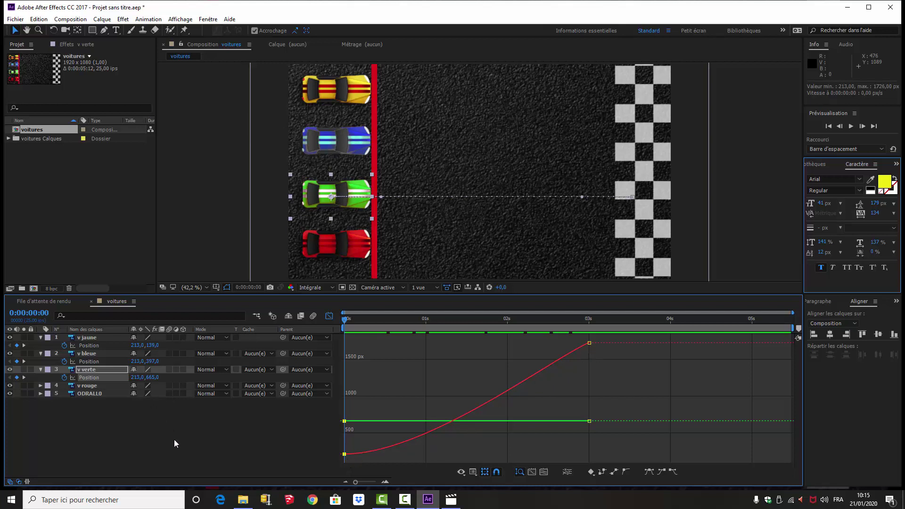
pyautogui.click(473, 473)
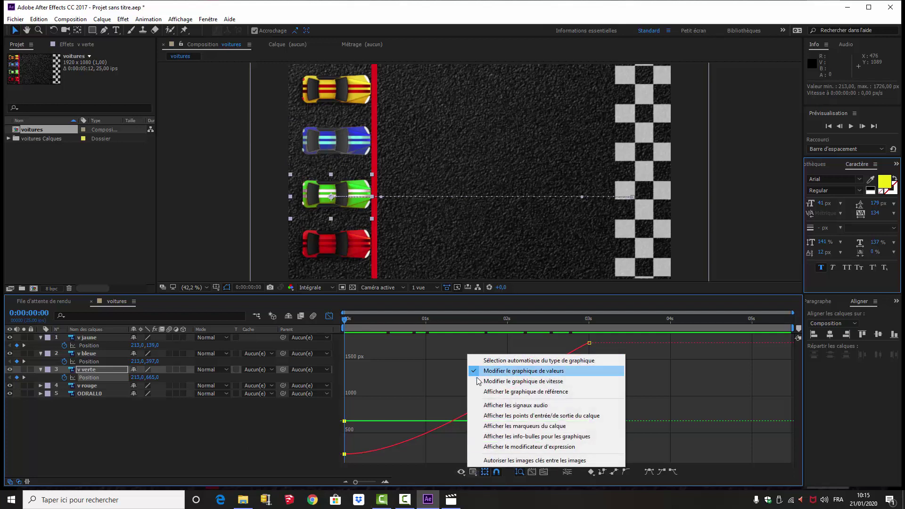
pyautogui.click(490, 382)
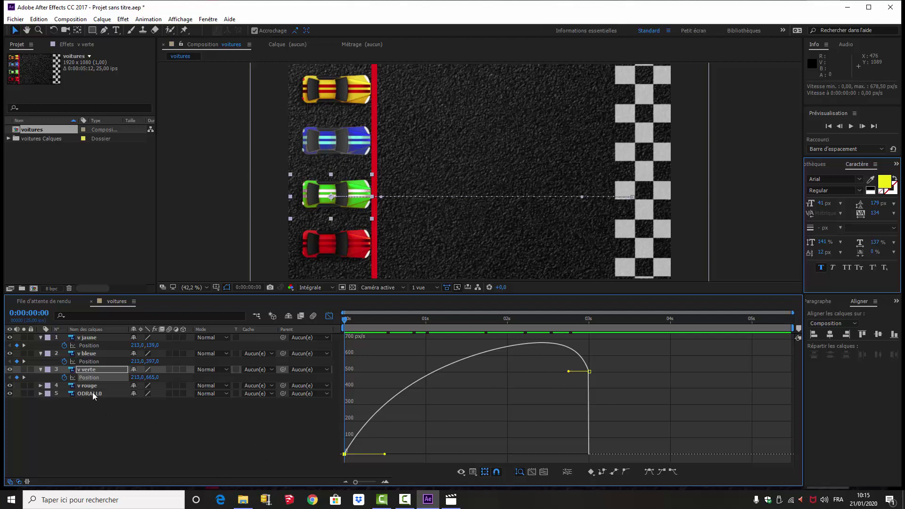
pyautogui.click(327, 316)
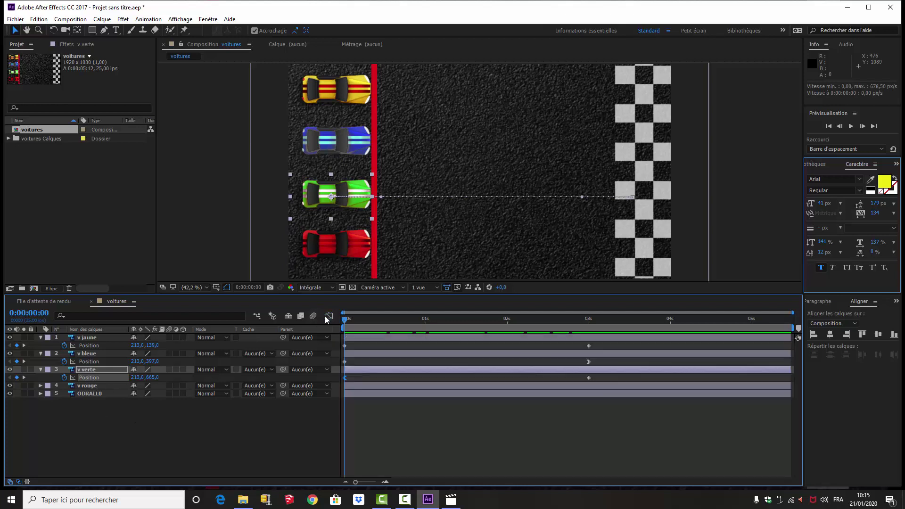
# Step: Reveal the v rouge layer's Position property and set its first keyframe at 0:00:00:00
pyautogui.click(88, 386)
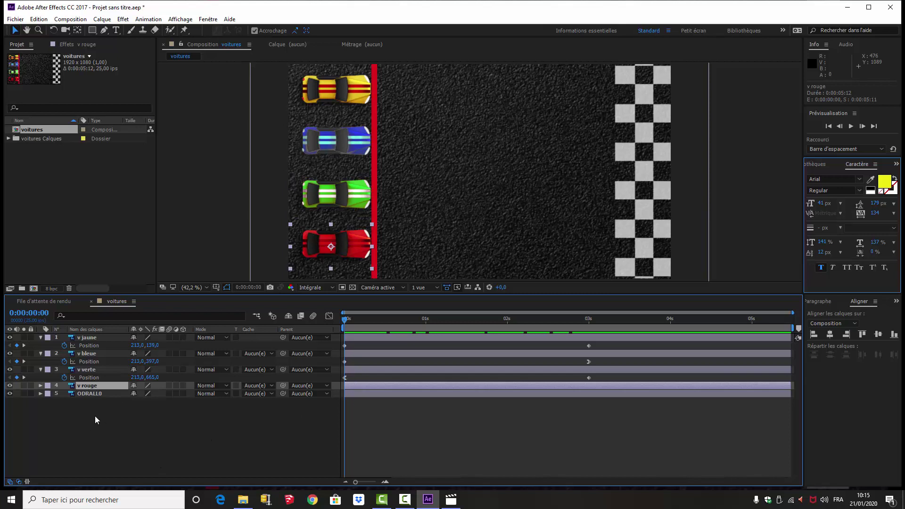
pyautogui.press('p')
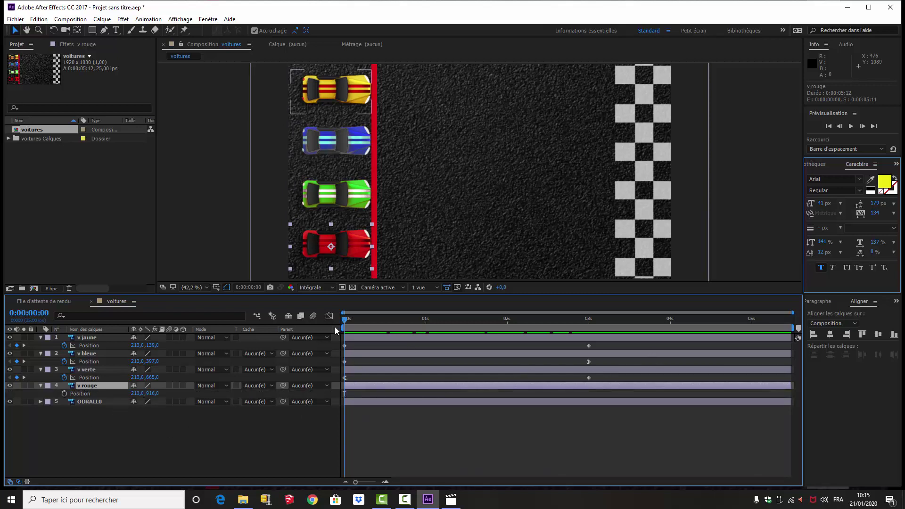
pyautogui.click(64, 393)
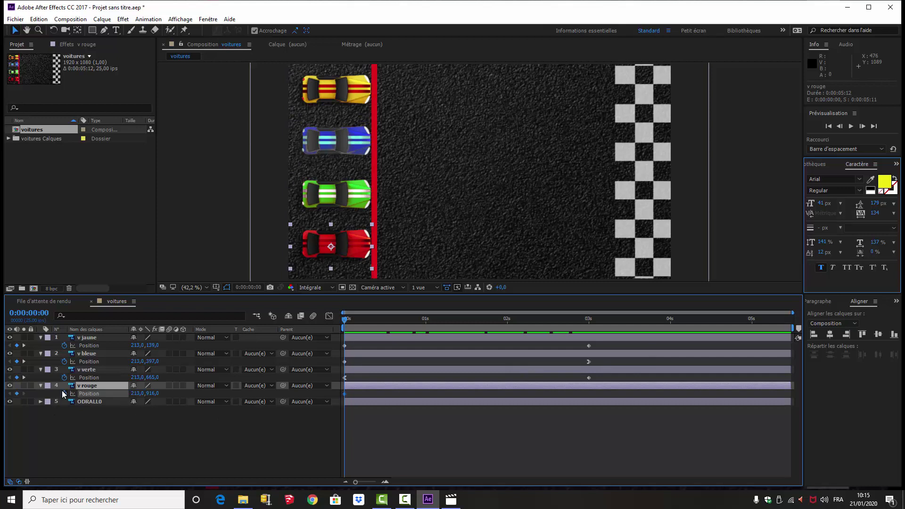
# Step: At 0:00:03:00, keyframe the red car on the finish line by setting its X position to 1726
pyautogui.moveTo(346, 323); pyautogui.dragTo(589, 337)
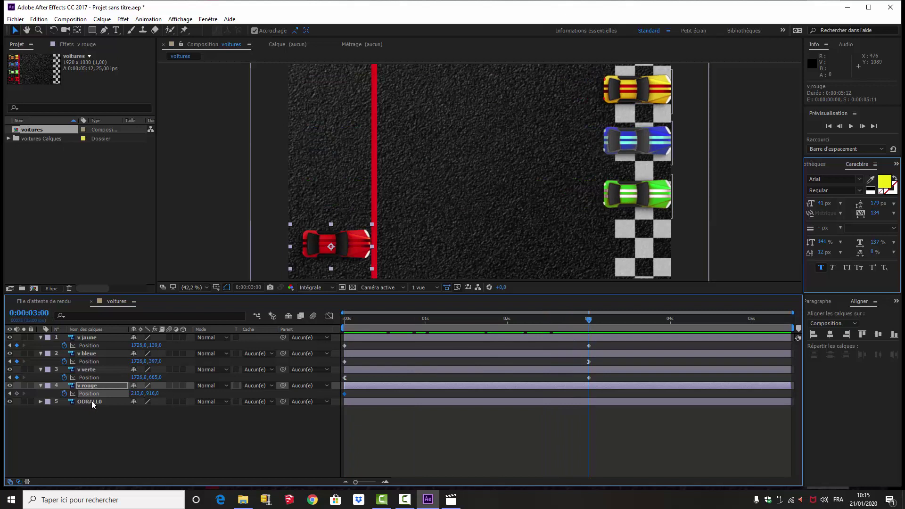
pyautogui.click(138, 393)
pyautogui.write('1726')
pyautogui.click(193, 428)
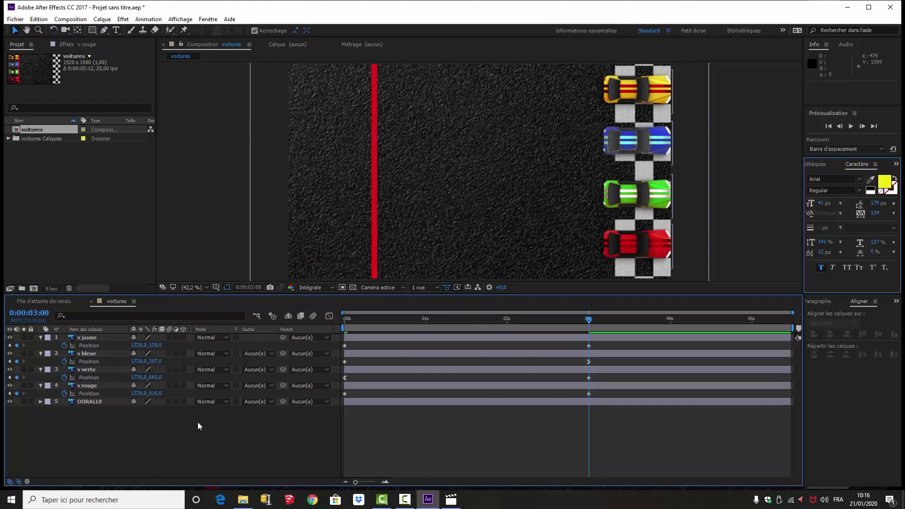
# Step: Apply the Lissage à l'approche keyframe assistant to the red car's Position keyframe at 0:00:03:00
pyautogui.click(588, 393)
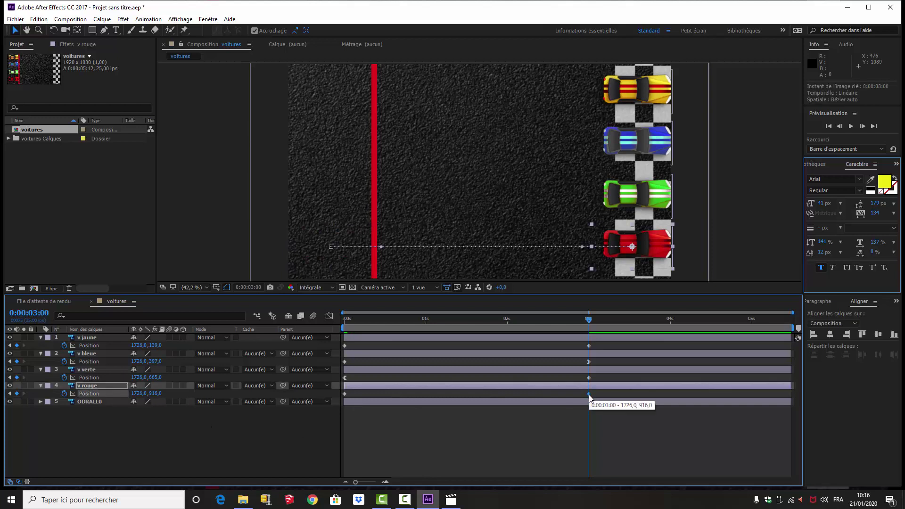
pyautogui.rightClick(589, 394)
pyautogui.moveTo(629, 390)
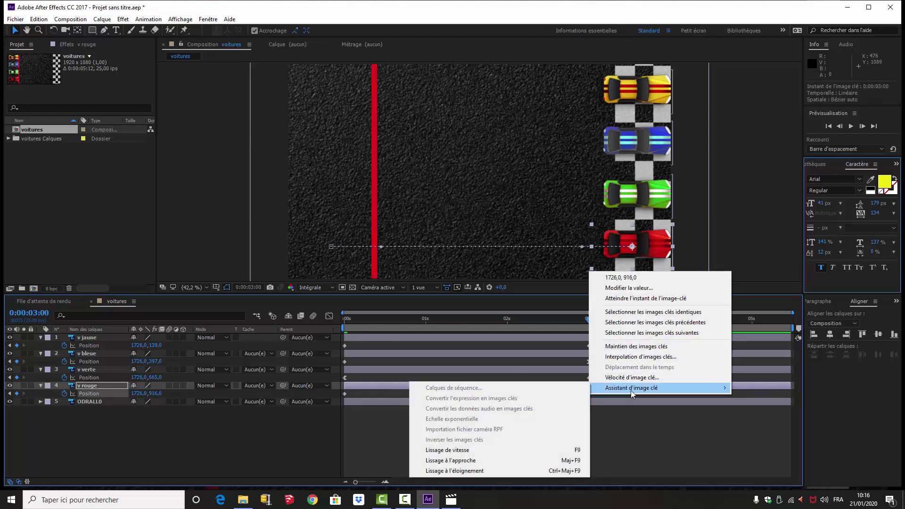
pyautogui.click(479, 461)
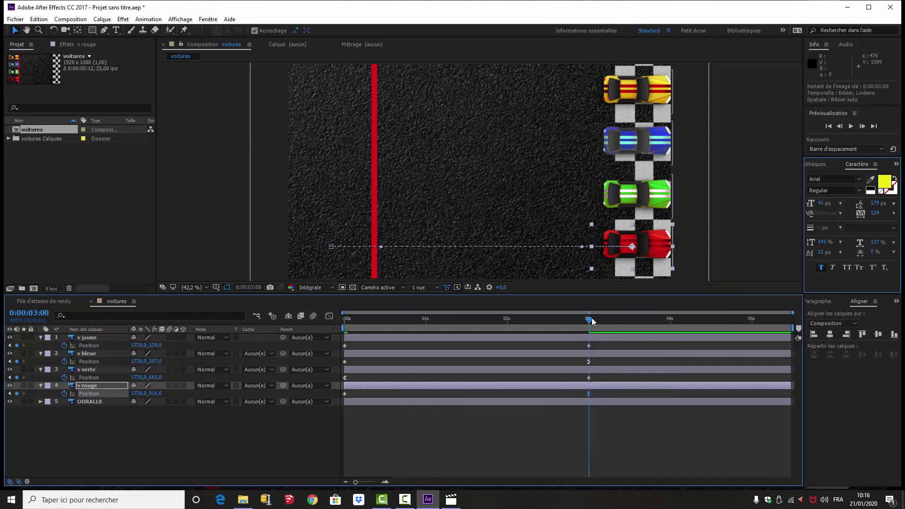
# Step: Return to 0:00:00:00 and apply the Lissage à l'éloignement keyframe assistant to the red car's starting Position keyframe
pyautogui.click(511, 319)
pyautogui.press('Home')
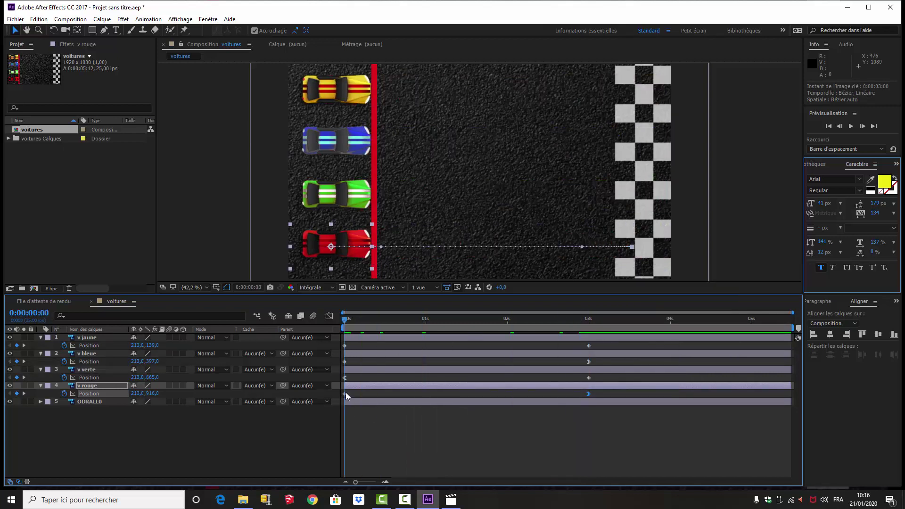
pyautogui.rightClick(344, 394)
pyautogui.moveTo(408, 387)
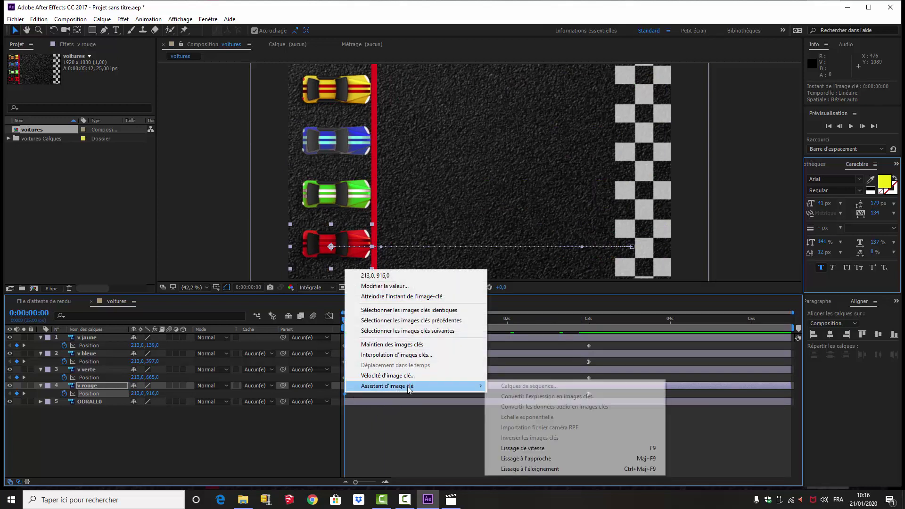
pyautogui.click(535, 468)
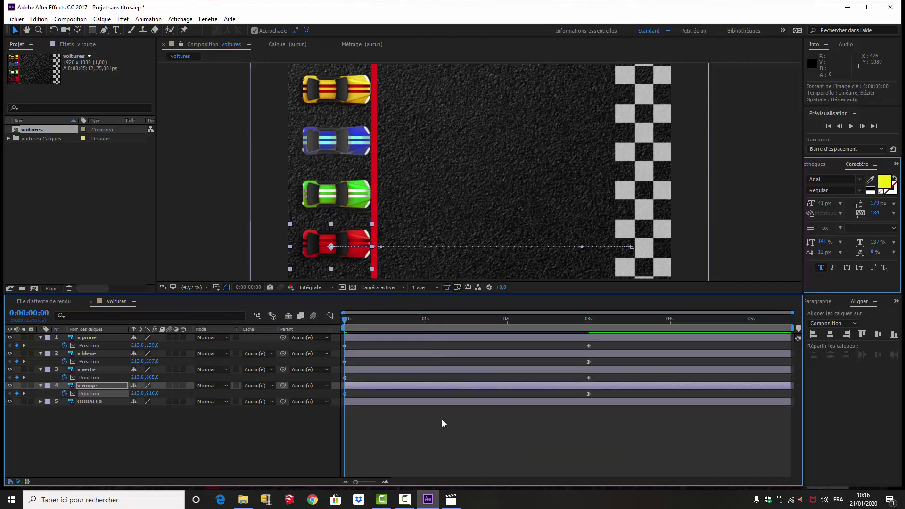
# Step: Scrub the race, view the red car's Position speed graph in the graph editor, and switch it to the value graph
pyautogui.moveTo(347, 318); pyautogui.dragTo(335, 376)
pyautogui.click(329, 316)
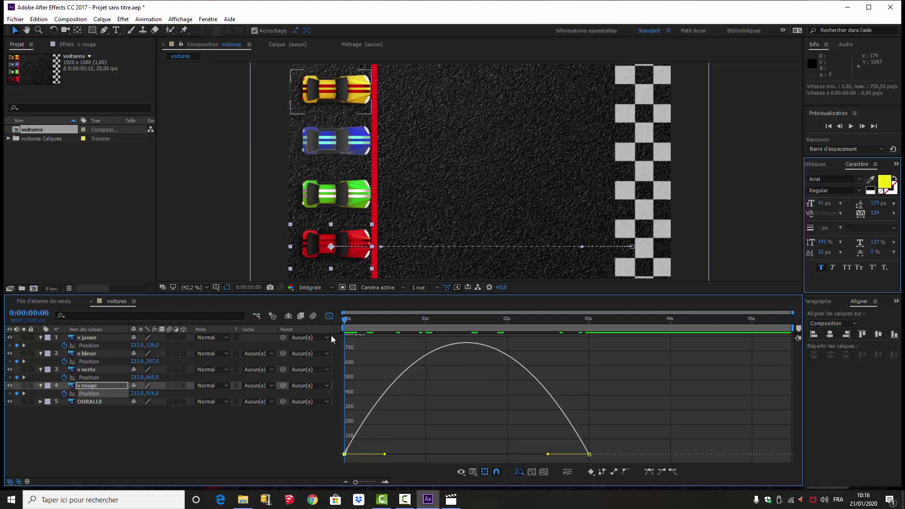
pyautogui.click(329, 317)
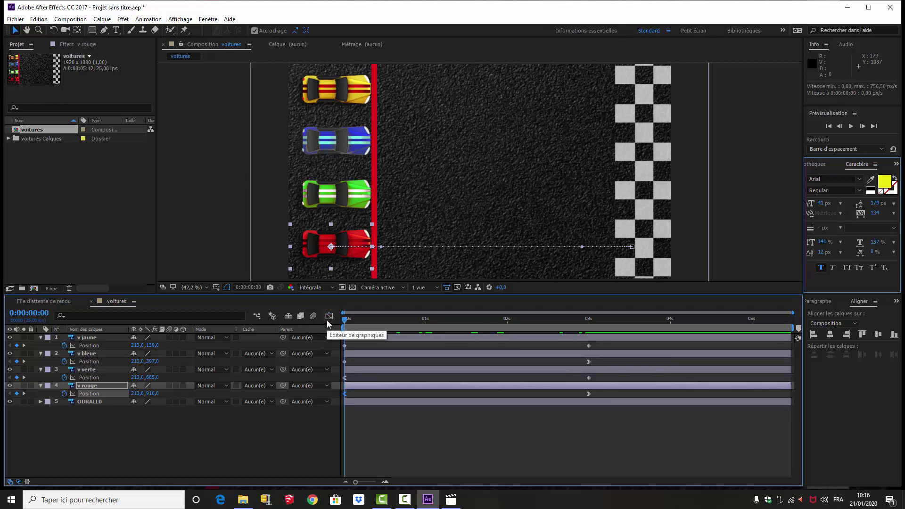
pyautogui.click(329, 316)
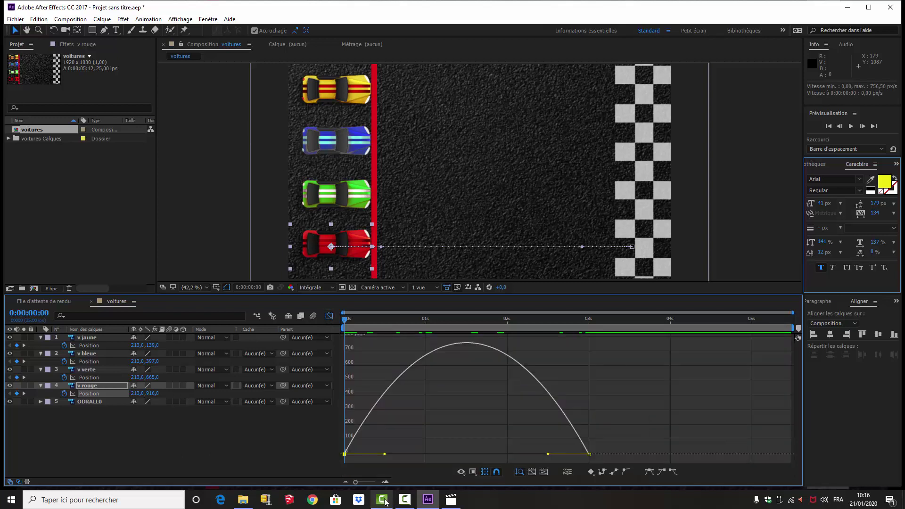
pyautogui.click(470, 473)
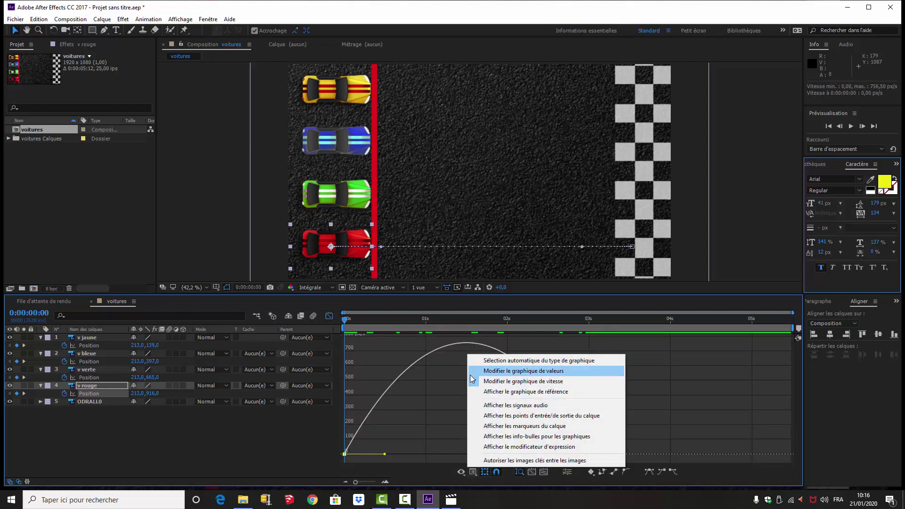
pyautogui.click(523, 371)
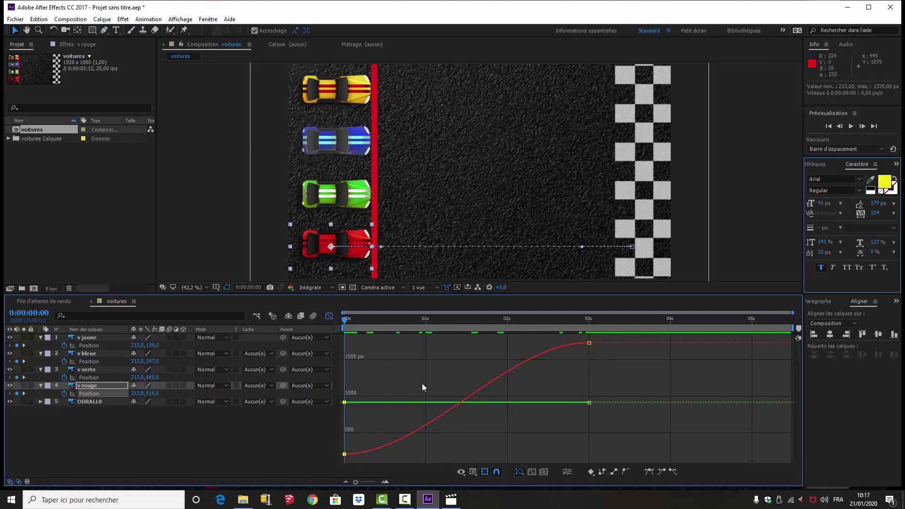
# Step: Scrub the race to 0:00:03:00 and back to 0:00:00:00 to compare the red car's motion with its value graph
pyautogui.moveTo(343, 319); pyautogui.dragTo(590, 387)
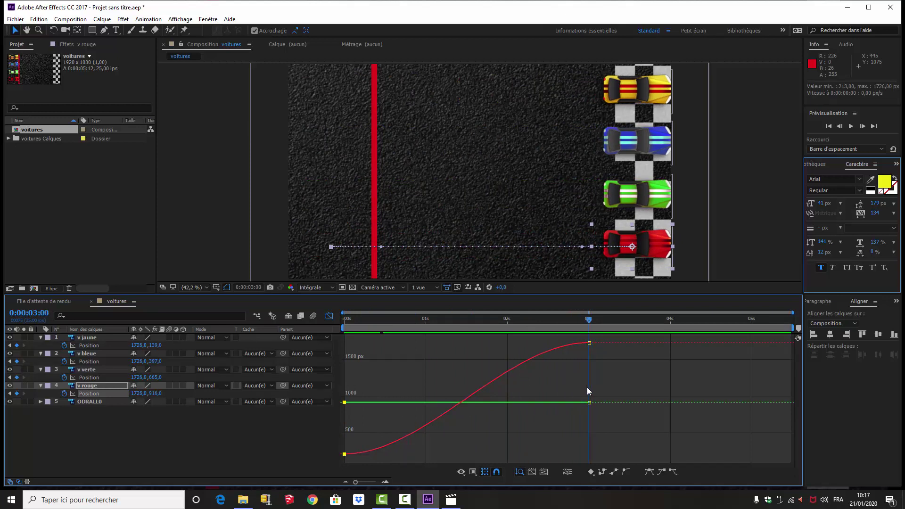
pyautogui.moveTo(586, 387); pyautogui.dragTo(517, 417)
pyautogui.moveTo(521, 418); pyautogui.dragTo(327, 449)
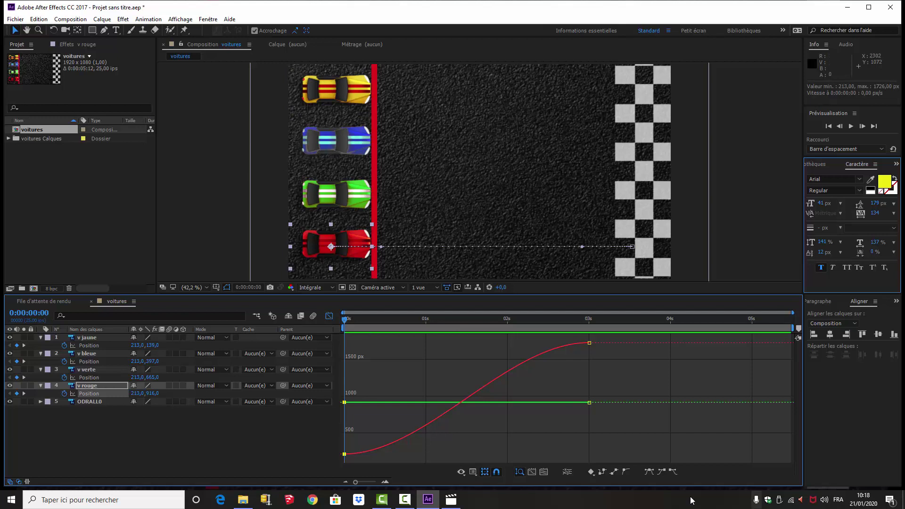
# Step: Show the red car's Position speed graph again for comparison, and return to the value graph
pyautogui.click(473, 471)
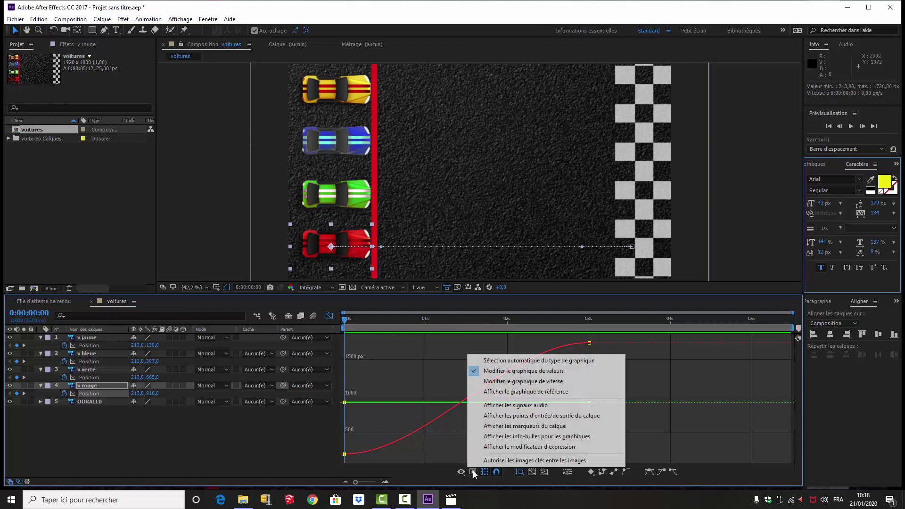
pyautogui.click(473, 388)
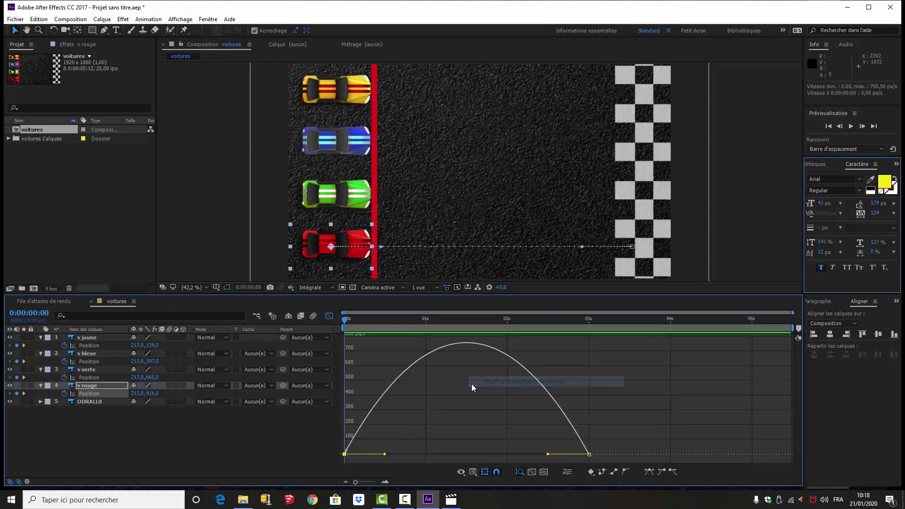
pyautogui.click(473, 472)
pyautogui.click(475, 372)
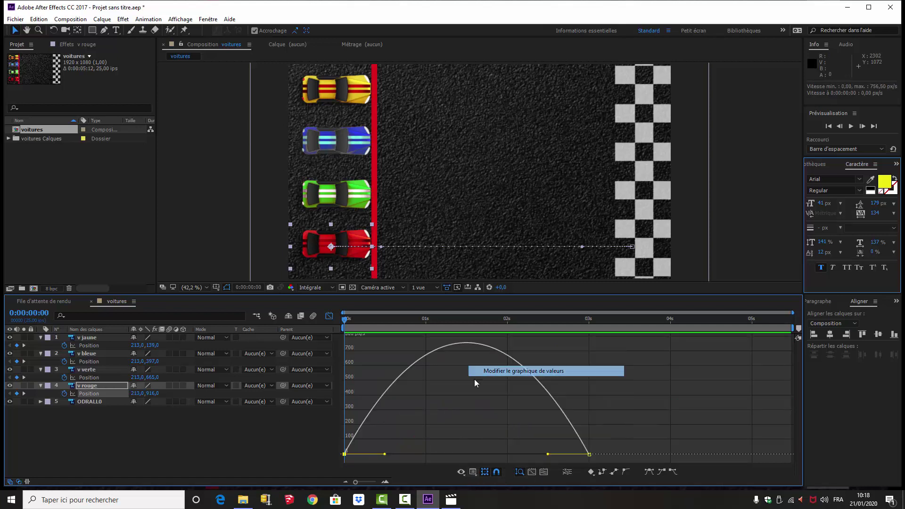